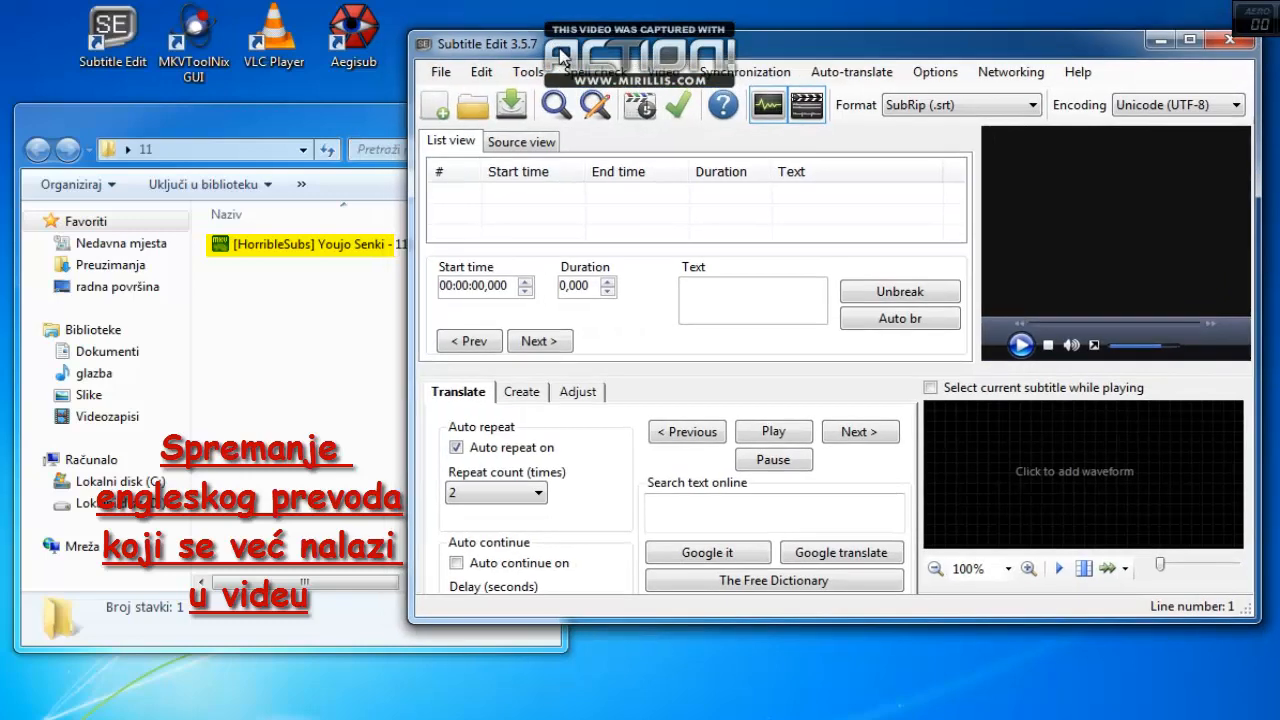
Step: Import the embedded English subtitles from the Youjo Senki episode 11 MKV into Subtitle Edit, dismissing the video playback error
left_click_drag(300, 244, 540, 222)
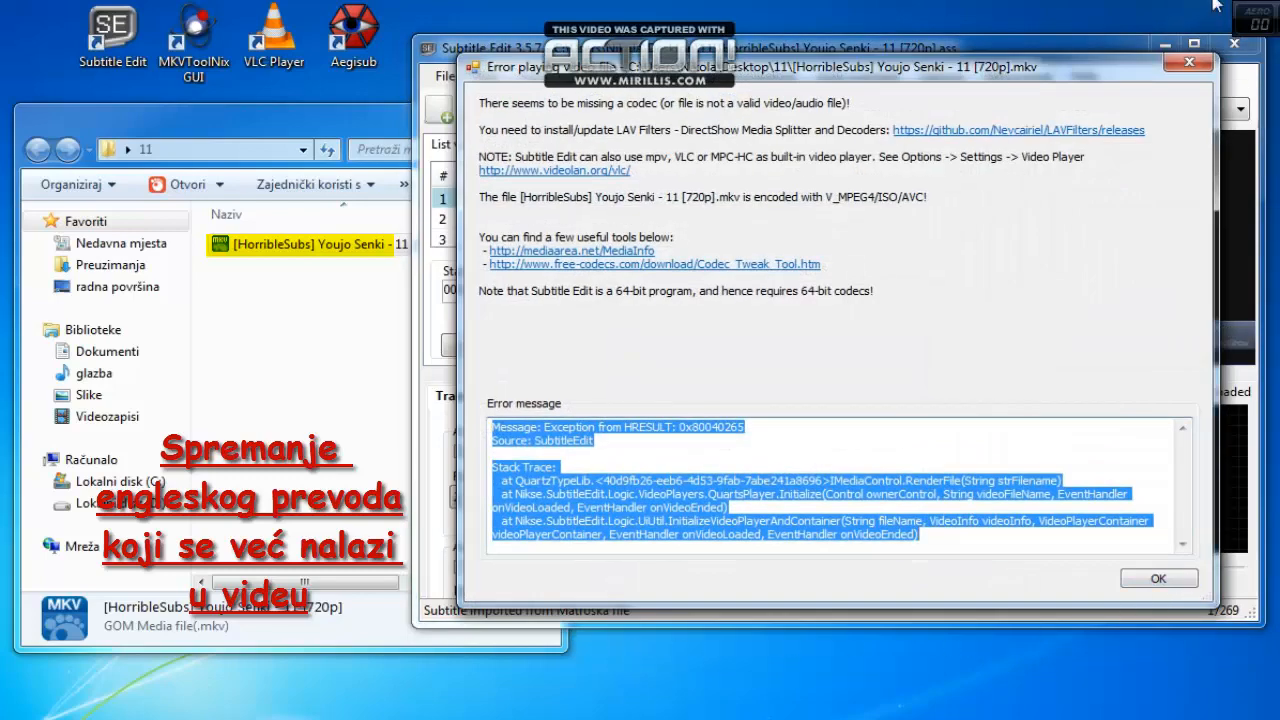
left_click(1189, 62)
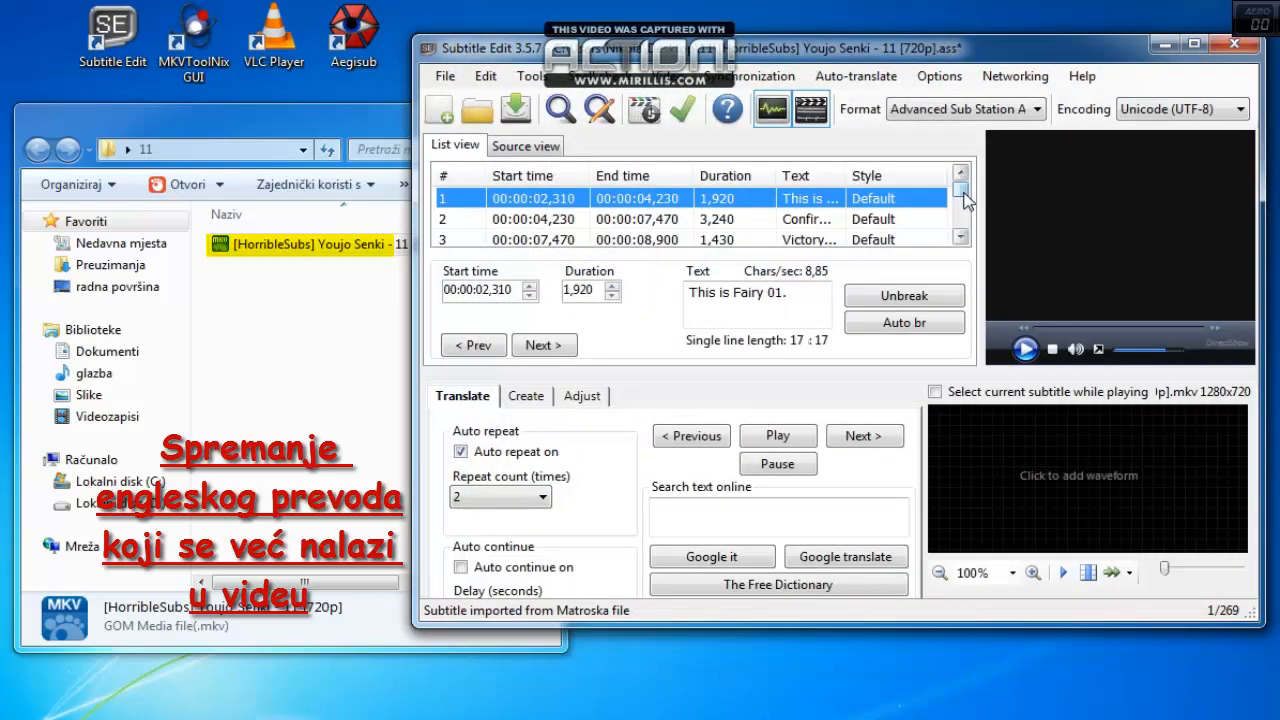
mouse_move(965, 200)
left_mouse_down()
mouse_move(966, 223)
mouse_move(972, 200)
left_mouse_up()
Step: Save the subtitles in Advanced Sub Station Alpha format as "[HorribleSubs] Youjo Senki - 11 [720p]" in folder 11 and close Subtitle Edit
left_click(441, 80)
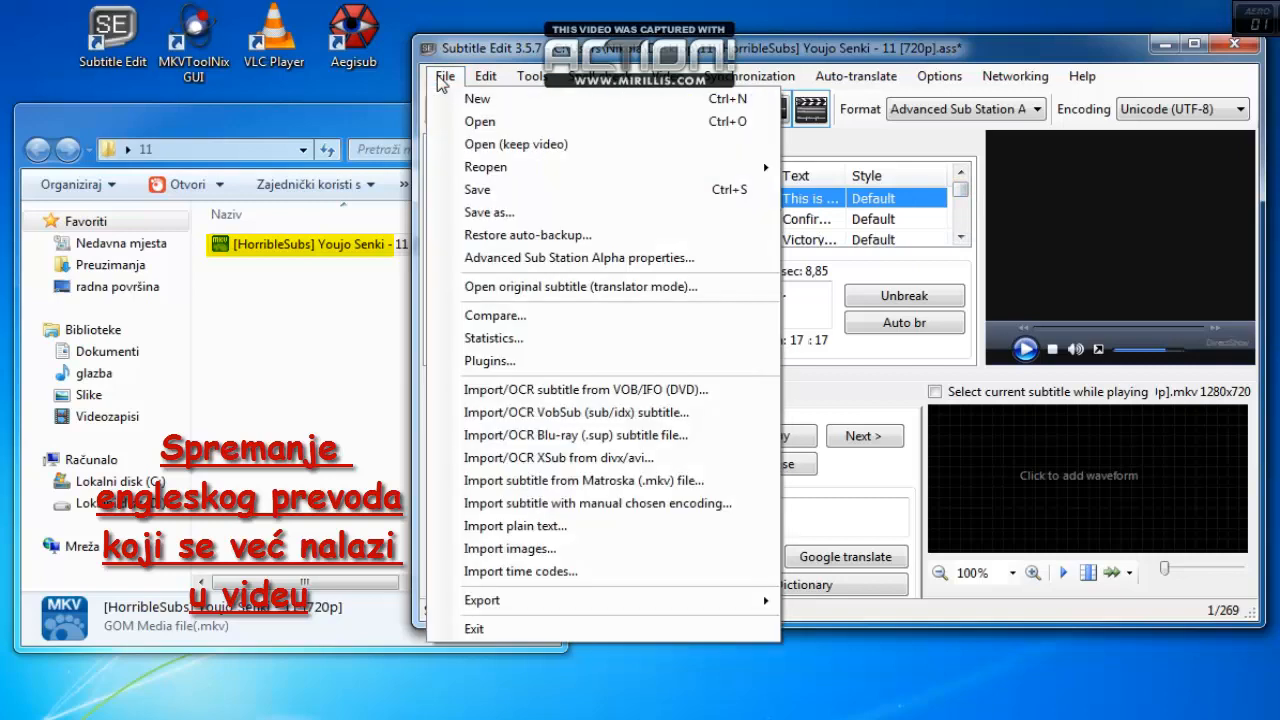
left_click(530, 214)
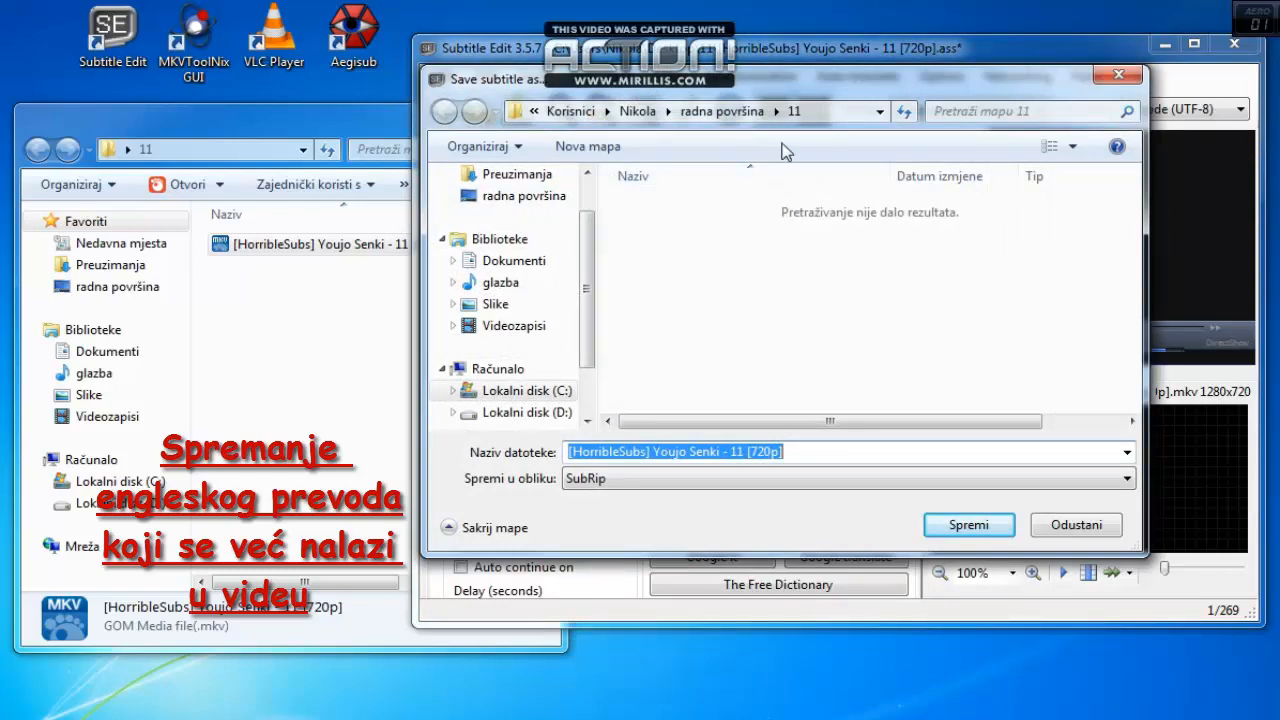
left_click(828, 478)
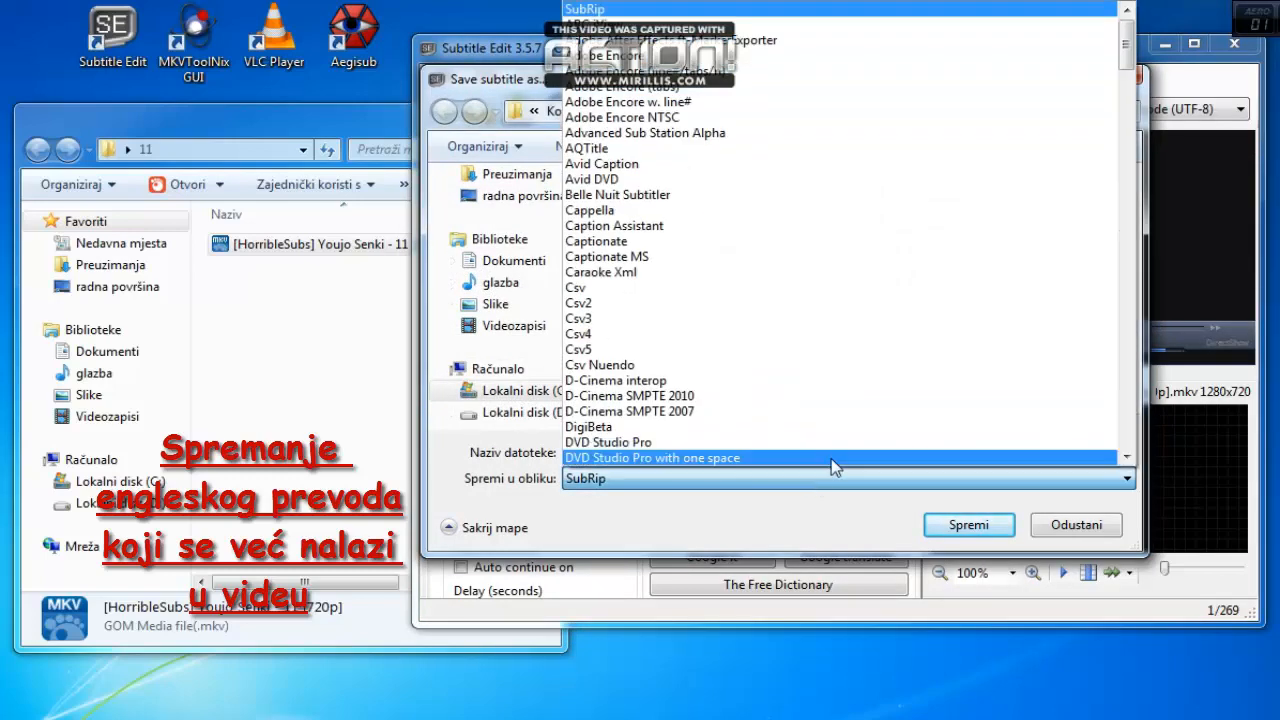
left_click(741, 134)
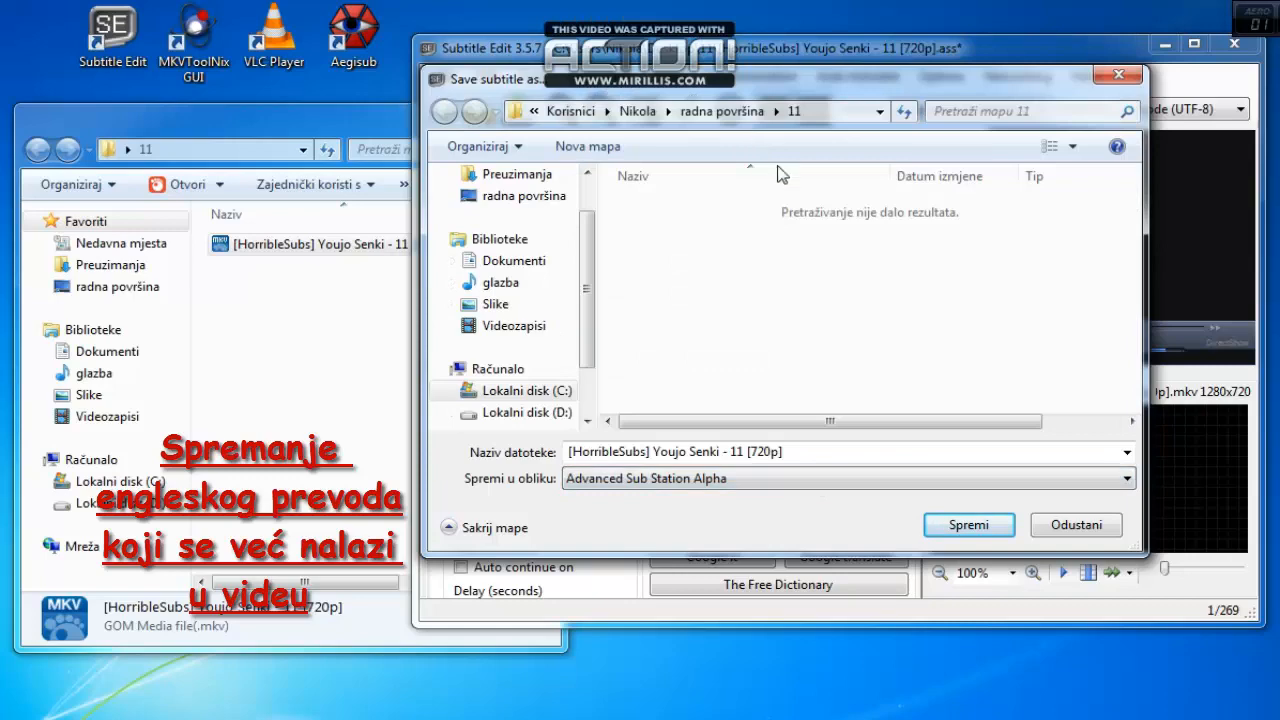
left_click(968, 525)
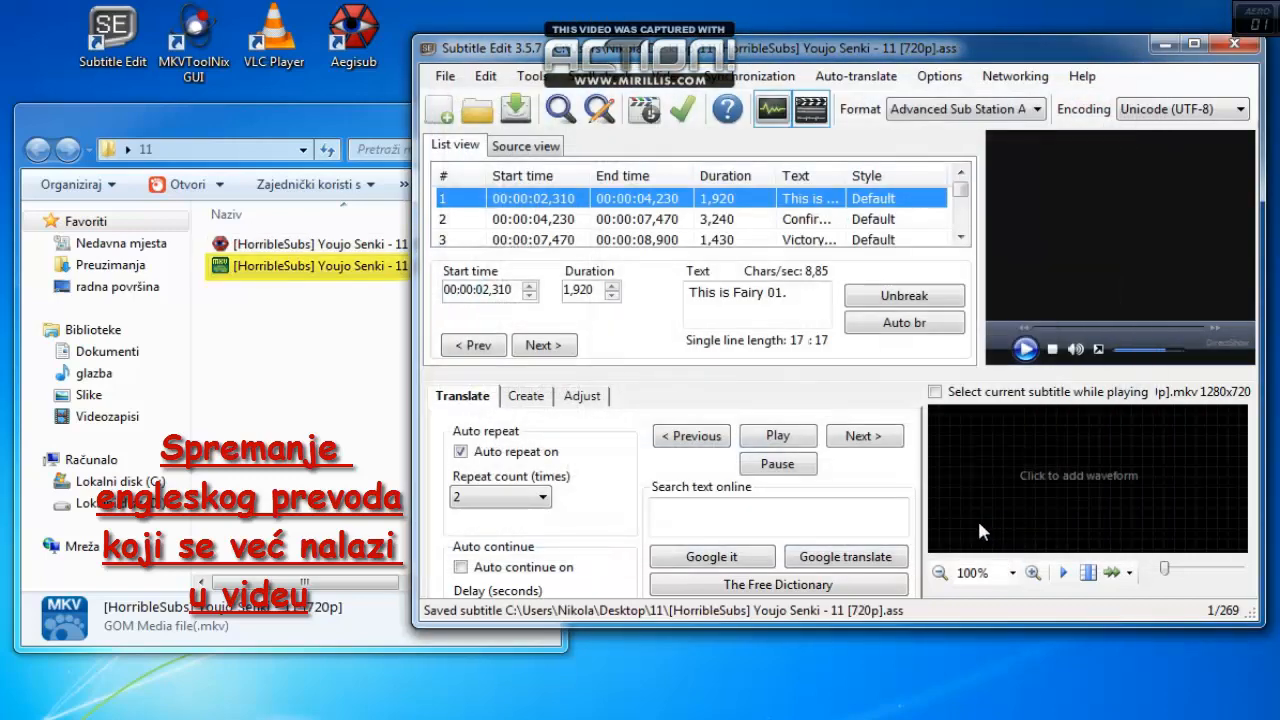
left_click(1217, 52)
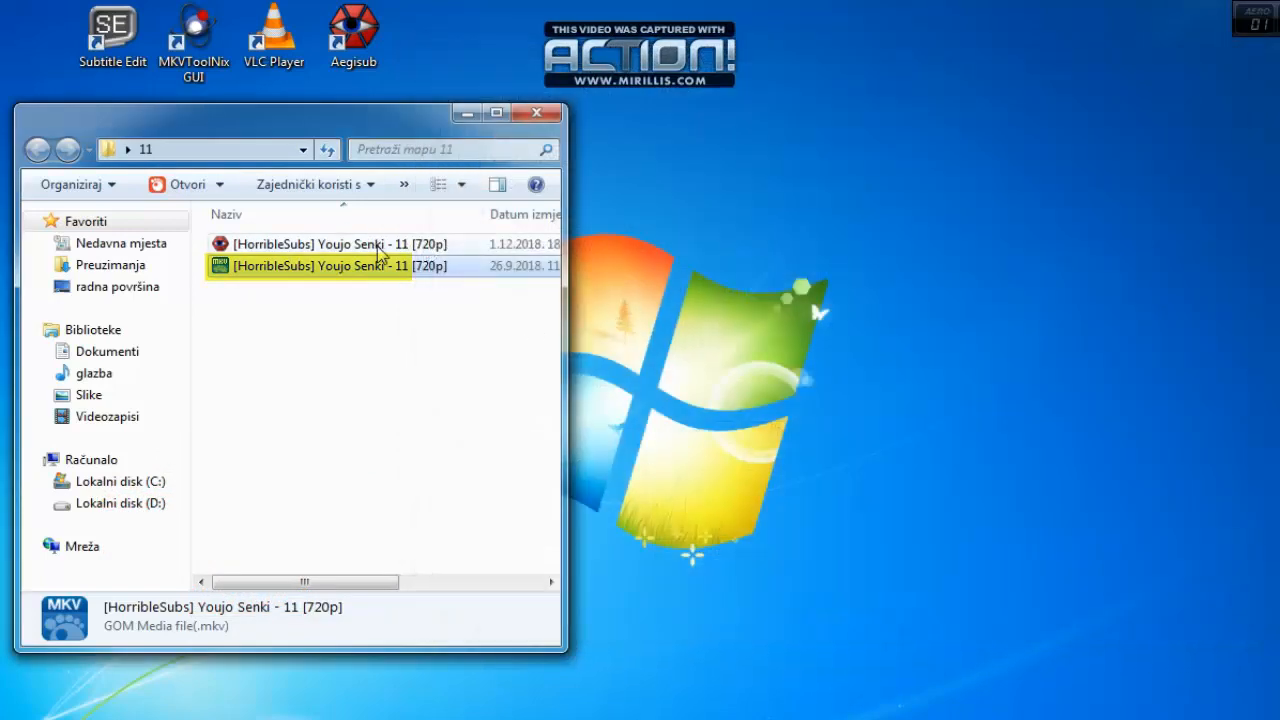
left_click(425, 246)
left_click(416, 345)
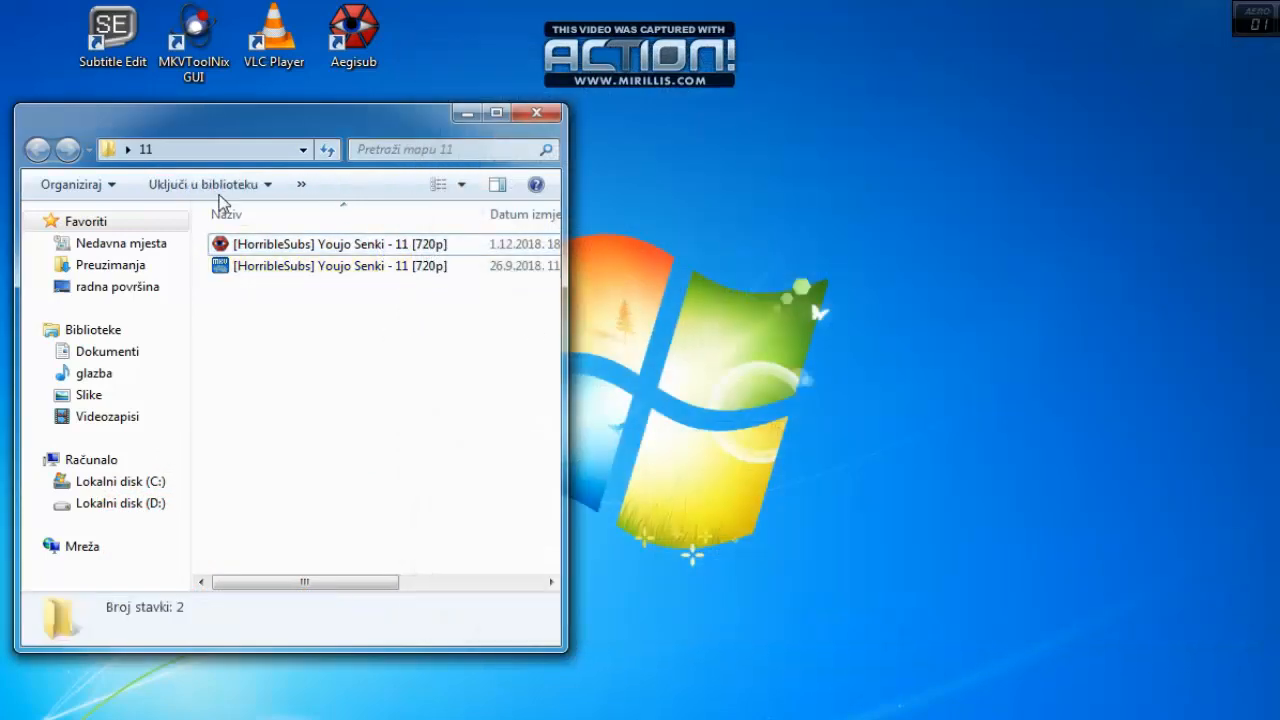
Step: Switch to MKVToolNix GUI and add the "[HorribleSubs] Youjo Senki - 11 [720p]" MKV as a source file
left_click(200, 55)
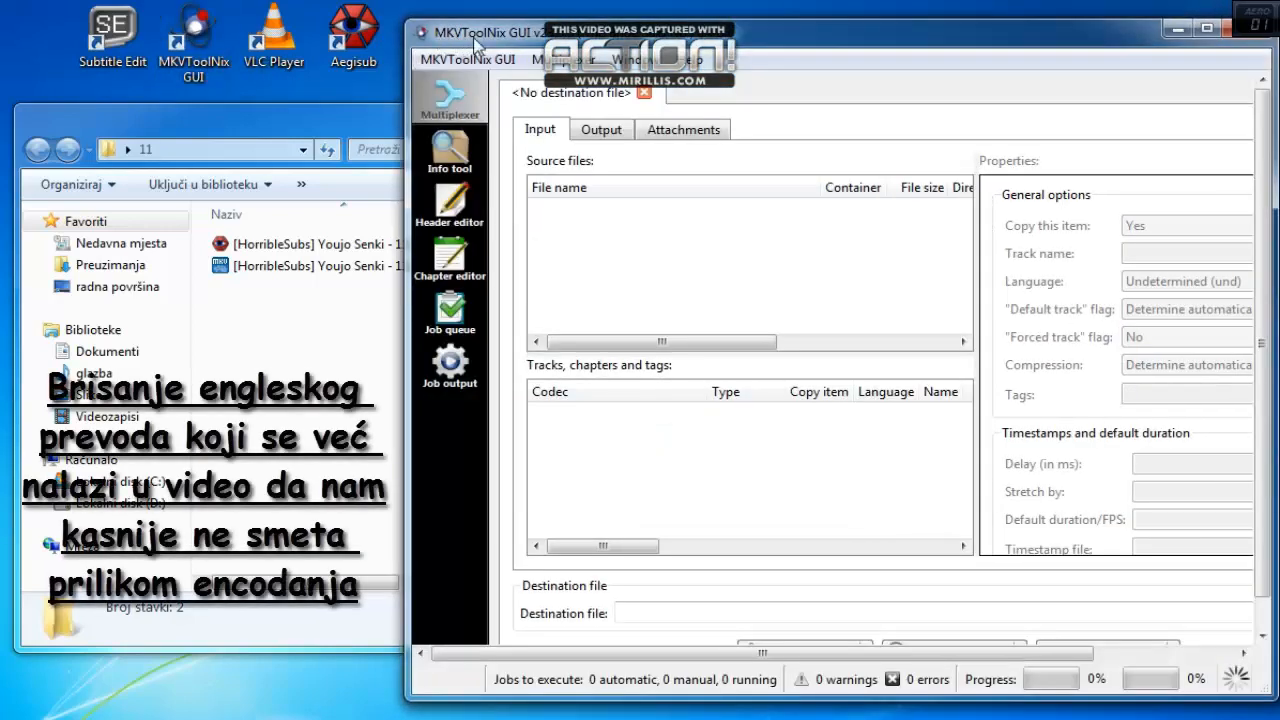
left_click(366, 268)
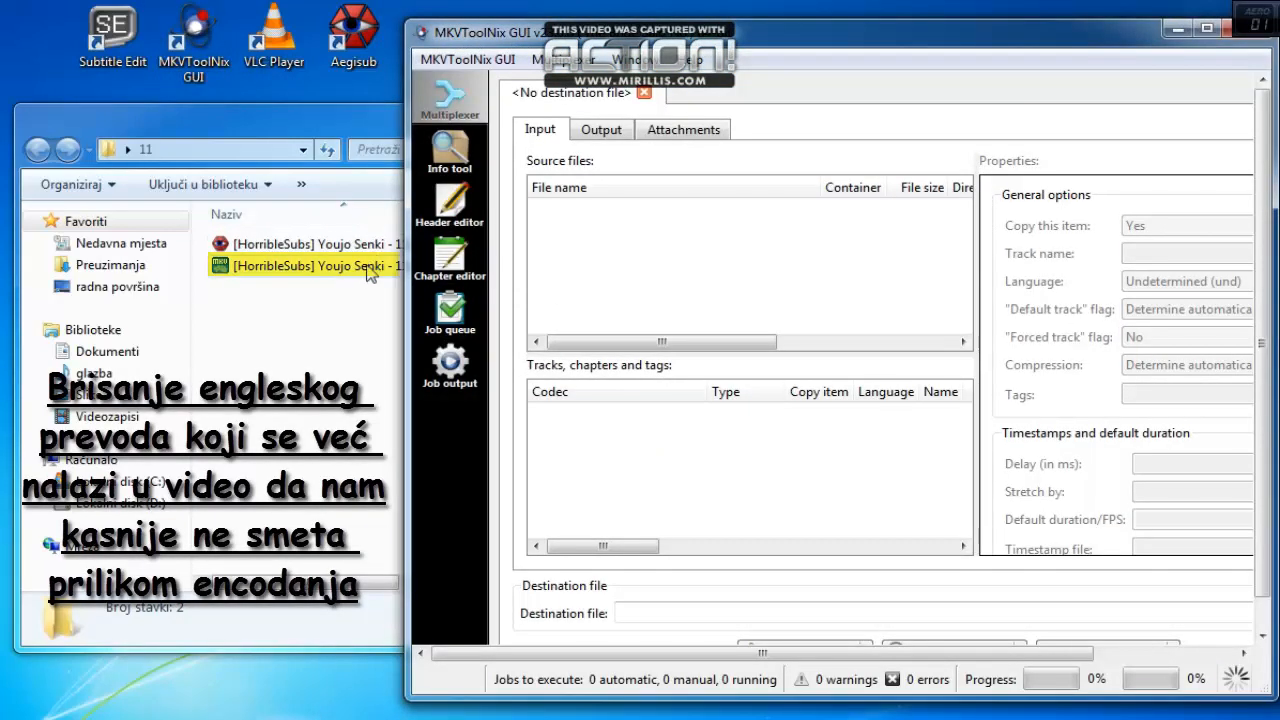
left_click_drag(366, 270, 653, 268)
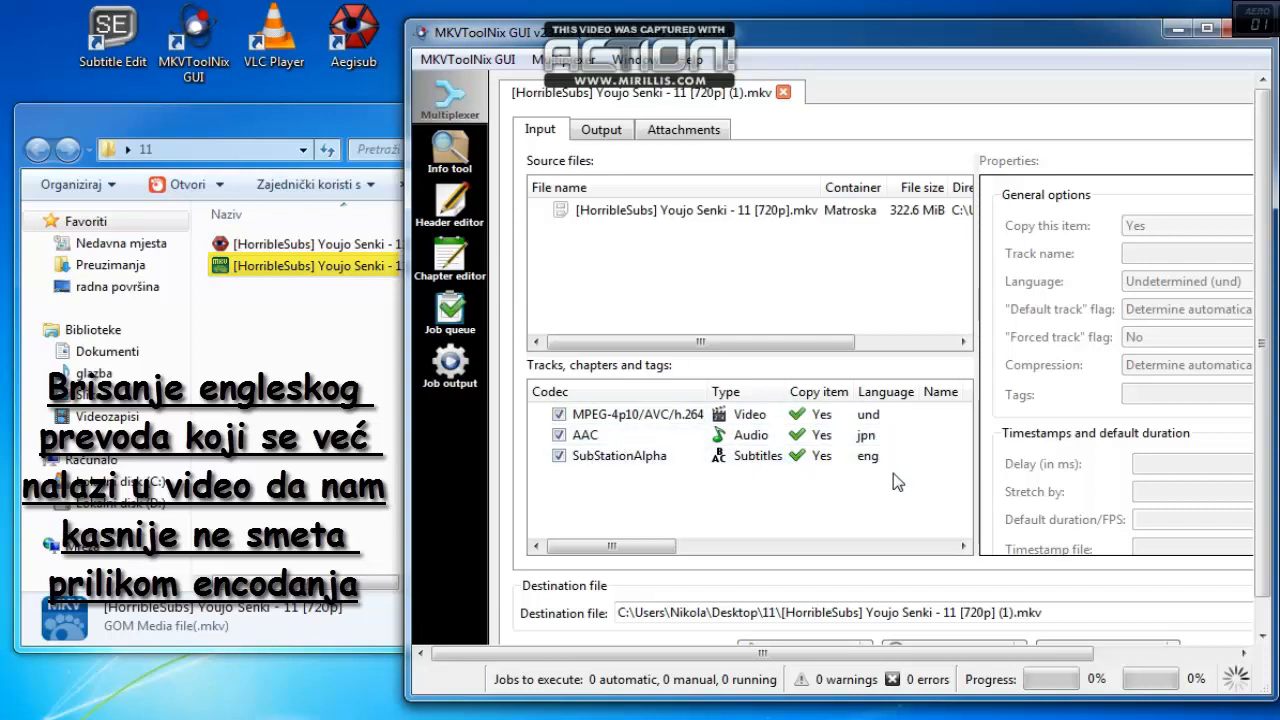
Step: Exclude the English SubStationAlpha subtitle track, multiplex the video to a new MKV, and close MKVToolNix
left_click(558, 456)
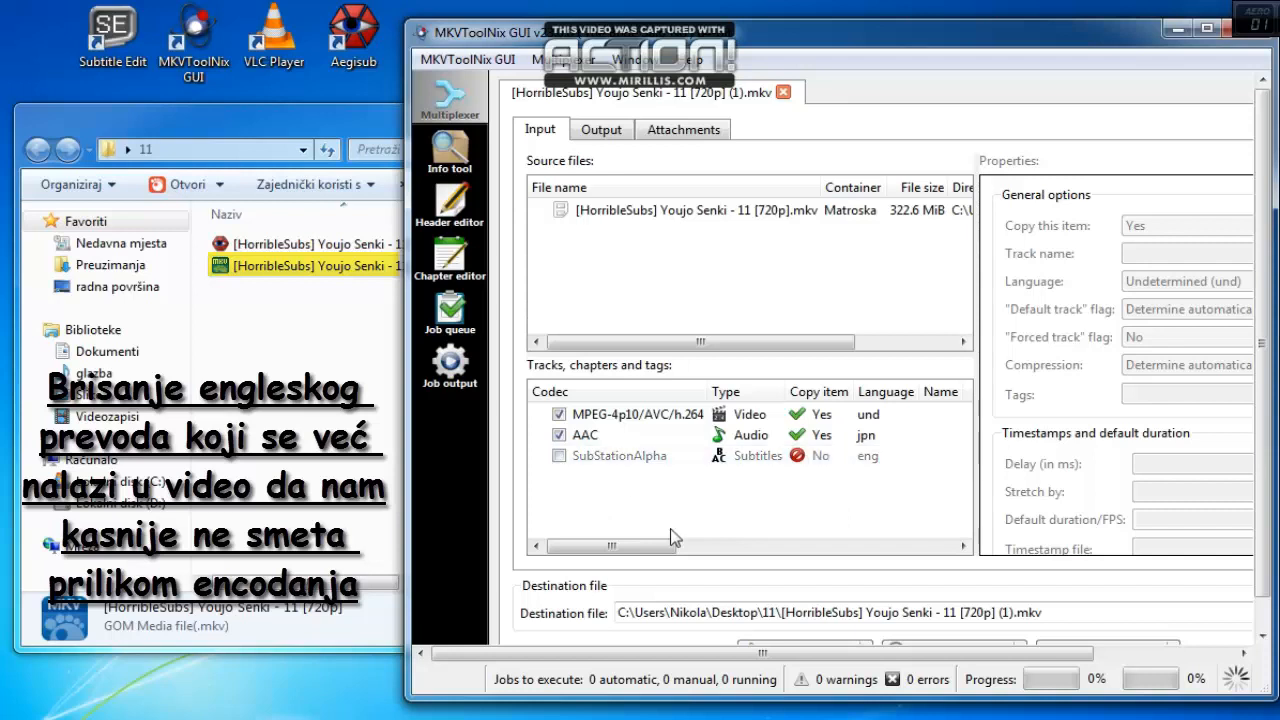
left_click_drag(846, 700, 846, 718)
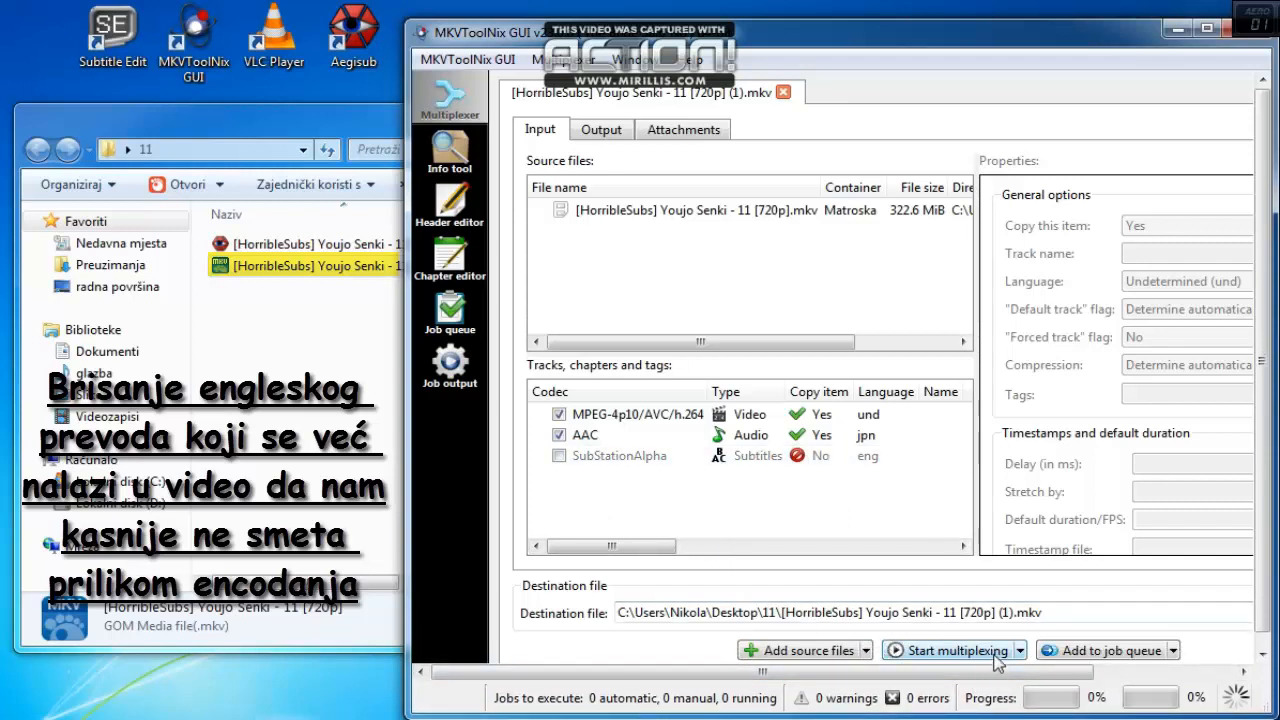
left_click(995, 656)
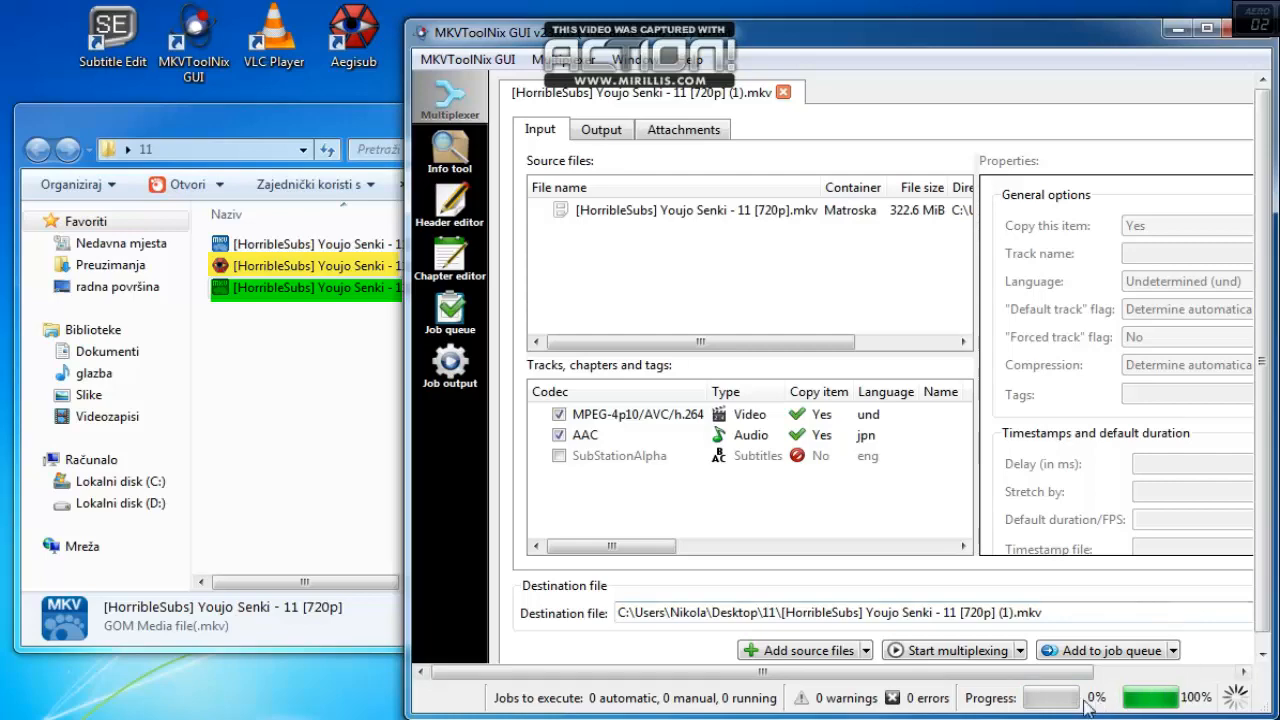
left_click(1240, 28)
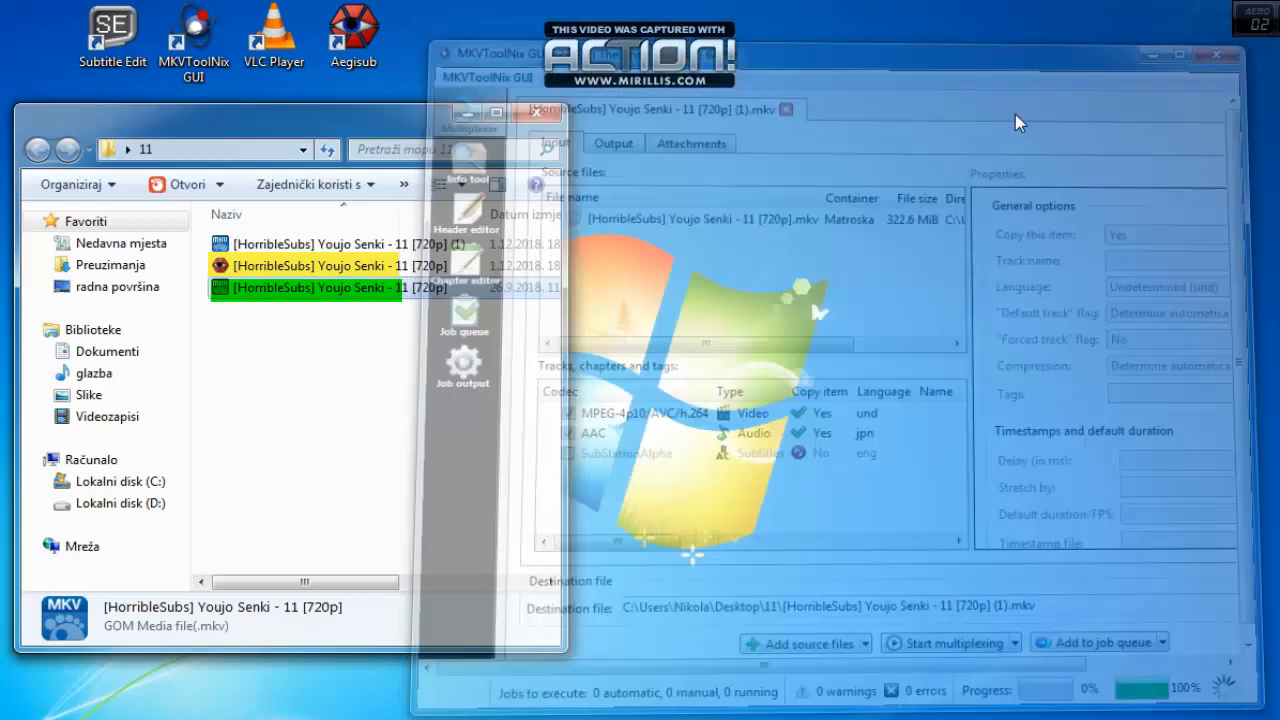
Step: Widen the folder window and delete the original "[HorribleSubs] Youjo Senki - 11 [720p]" MKV, keeping the multiplexed copy
left_click_drag(570, 265, 872, 266)
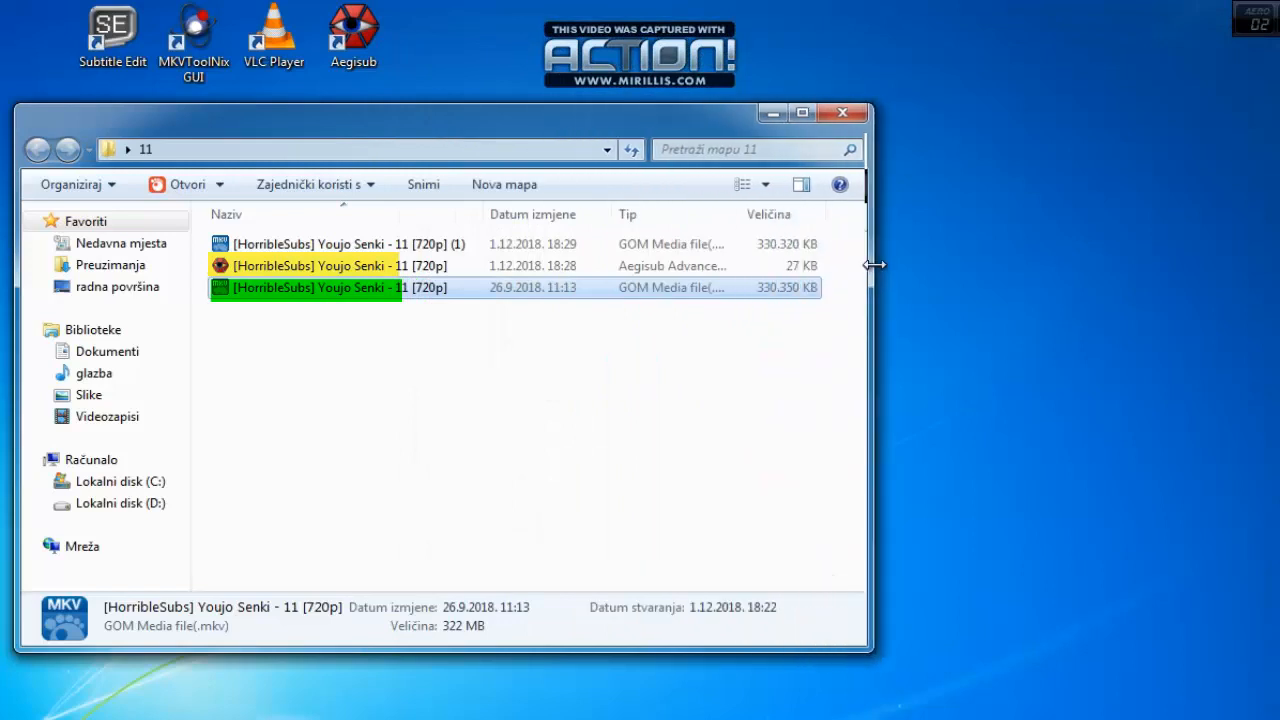
left_click(617, 347)
left_click(438, 287)
left_click(466, 250)
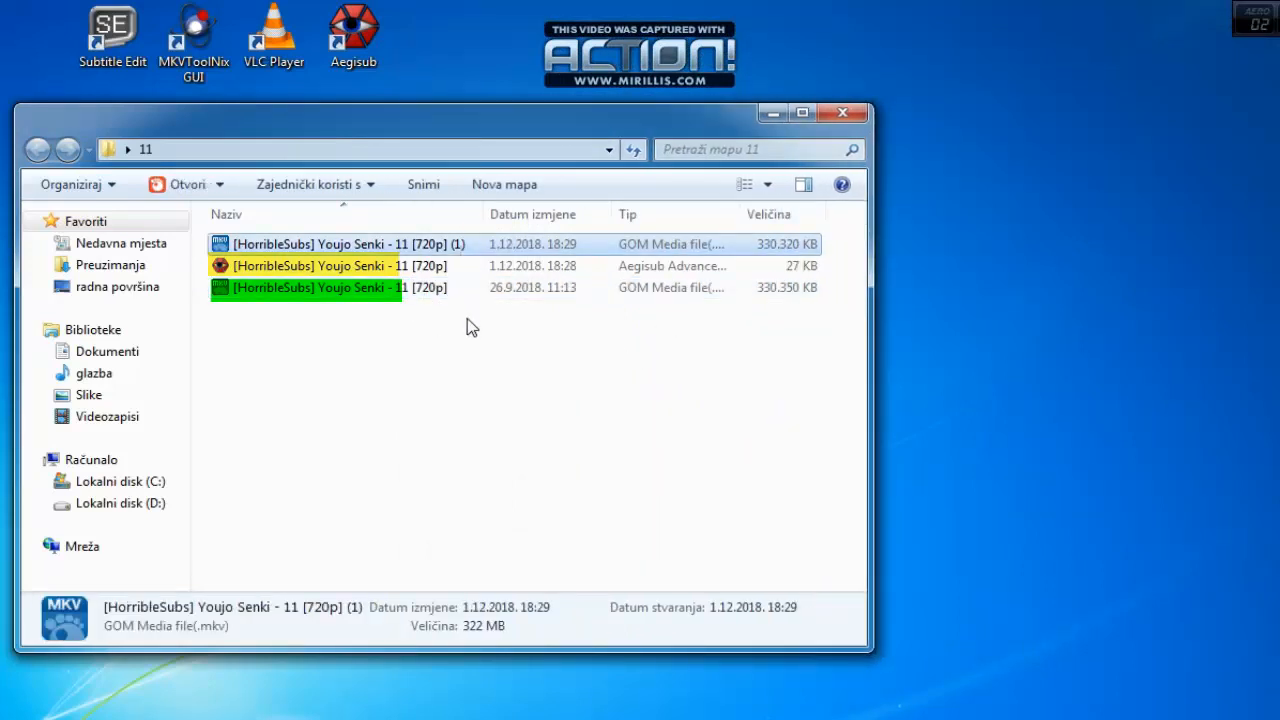
left_click(467, 318)
left_click(448, 293)
right_click(449, 295)
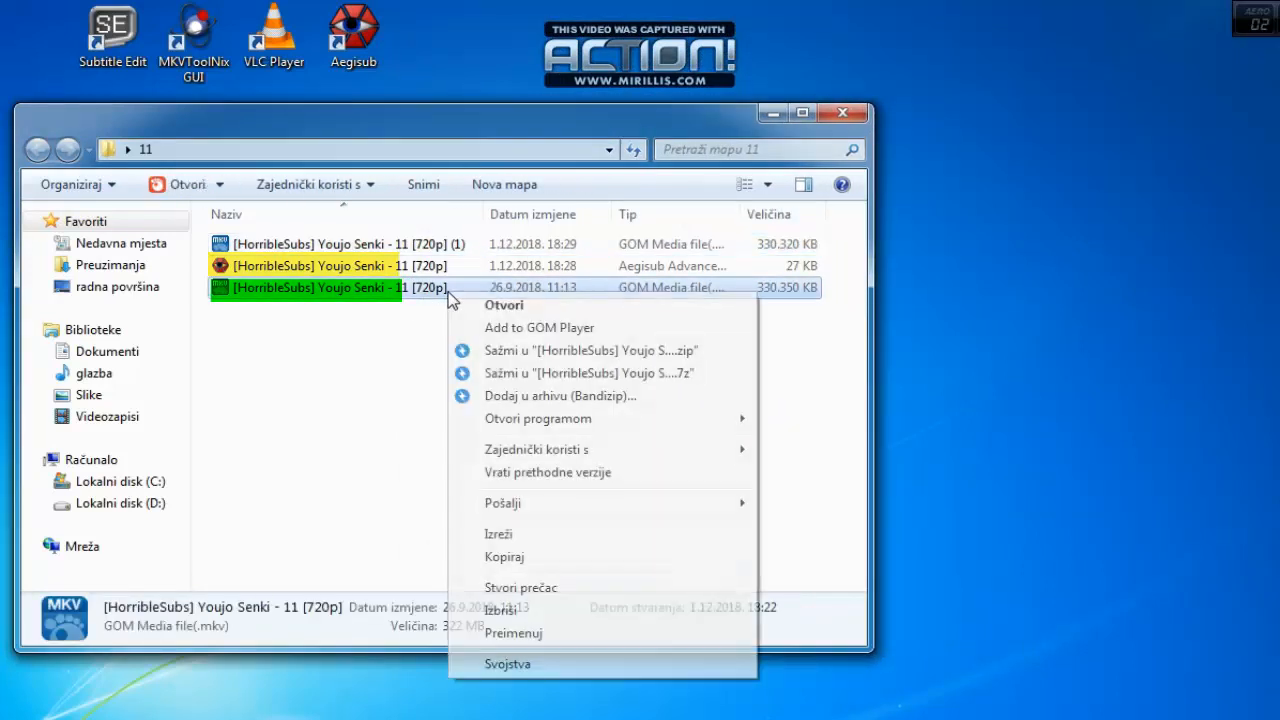
left_click(524, 610)
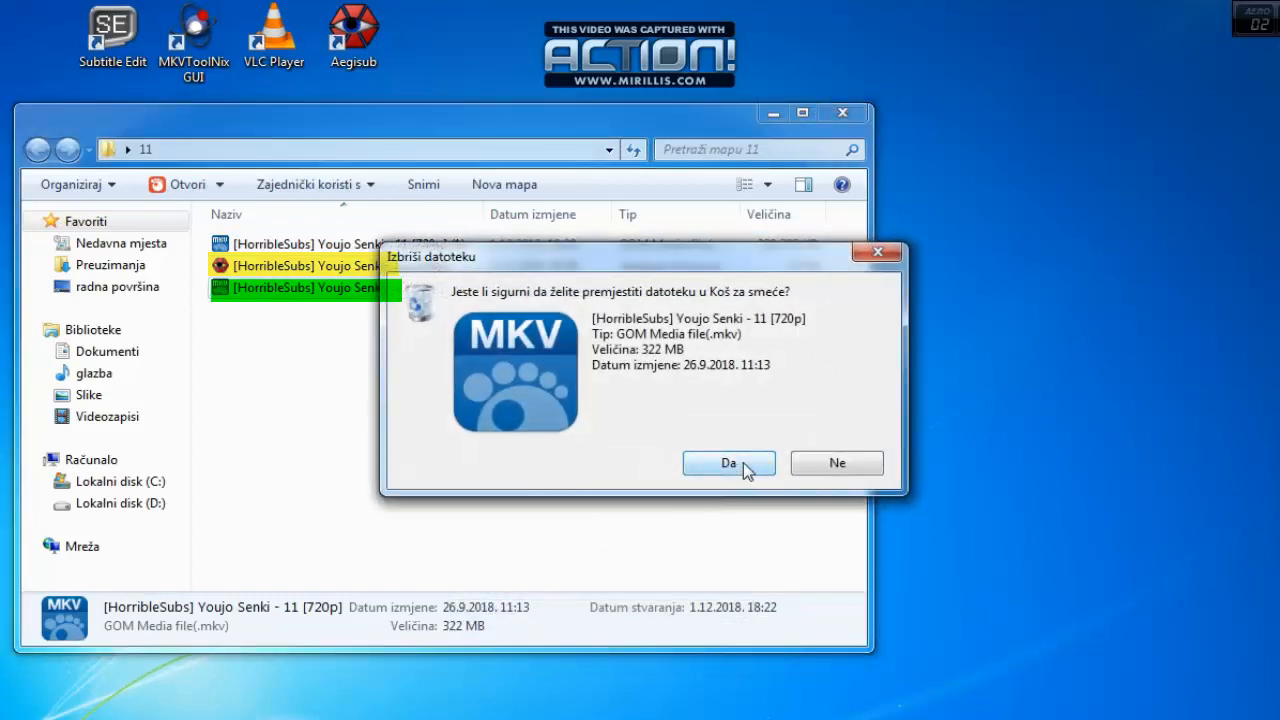
left_click(743, 462)
Step: Rename the multiplexed video to "[HorribleSubs] Youjo Senki - 11 [720p]", removing the "(1)" suffix
left_click(416, 273)
left_click(437, 246)
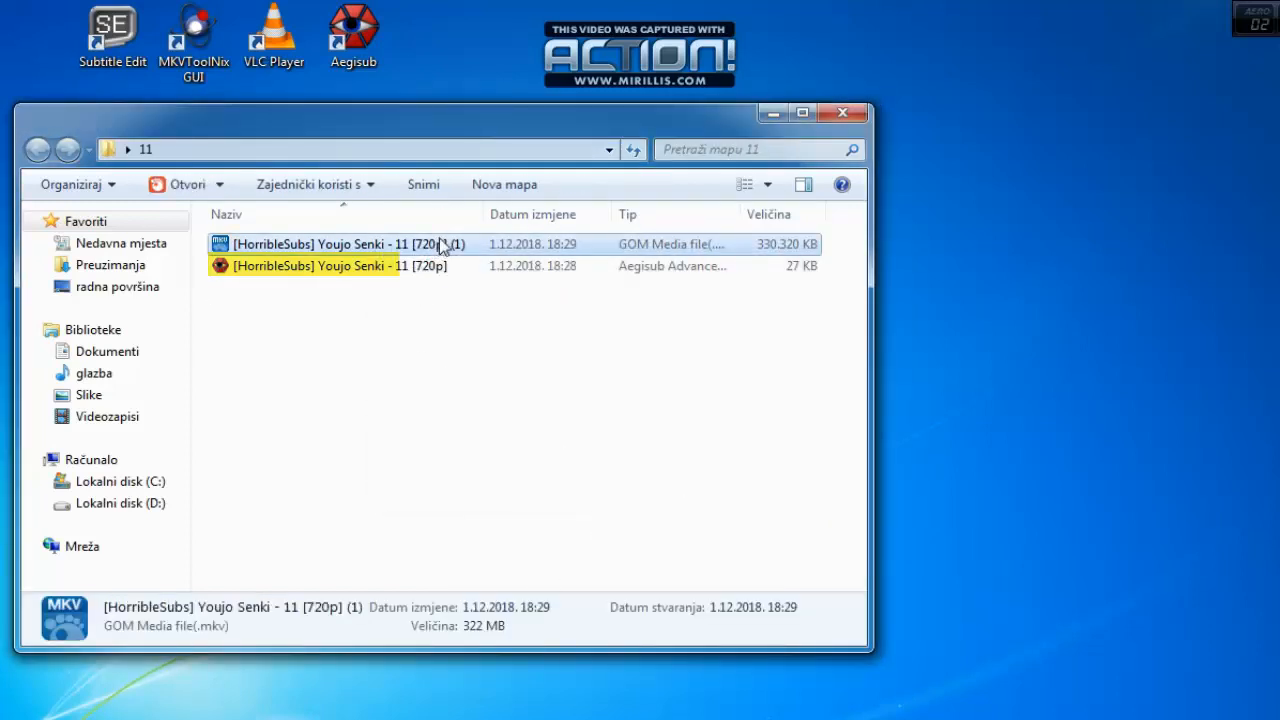
right_click(438, 246)
left_click(518, 585)
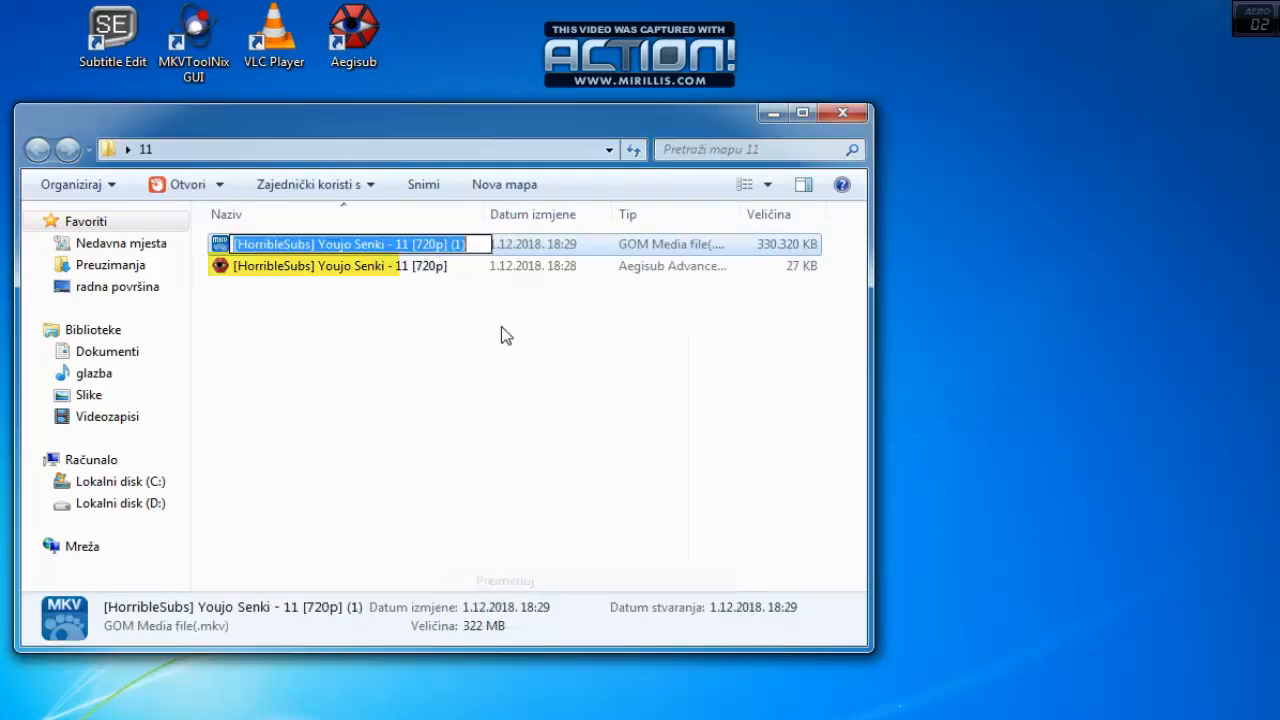
left_click(481, 244)
key("BackSpace")
key("BackSpace")
key("BackSpace")
key("BackSpace")
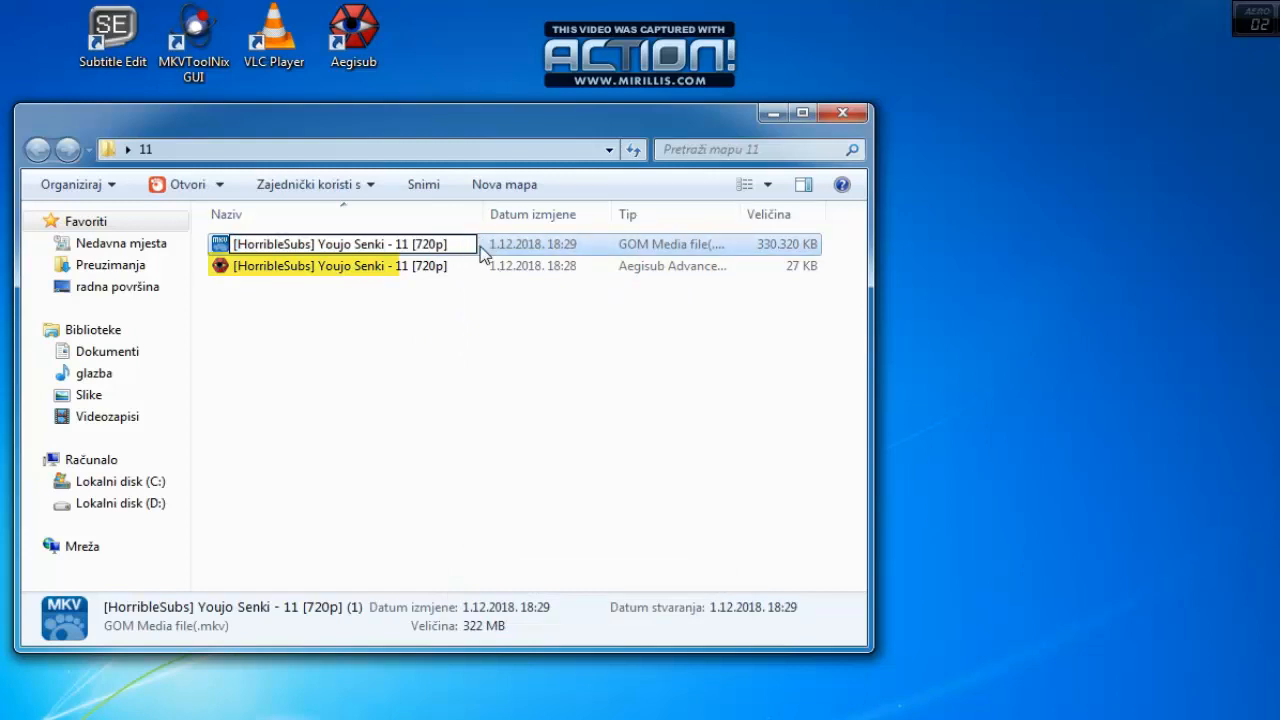
left_click(375, 283)
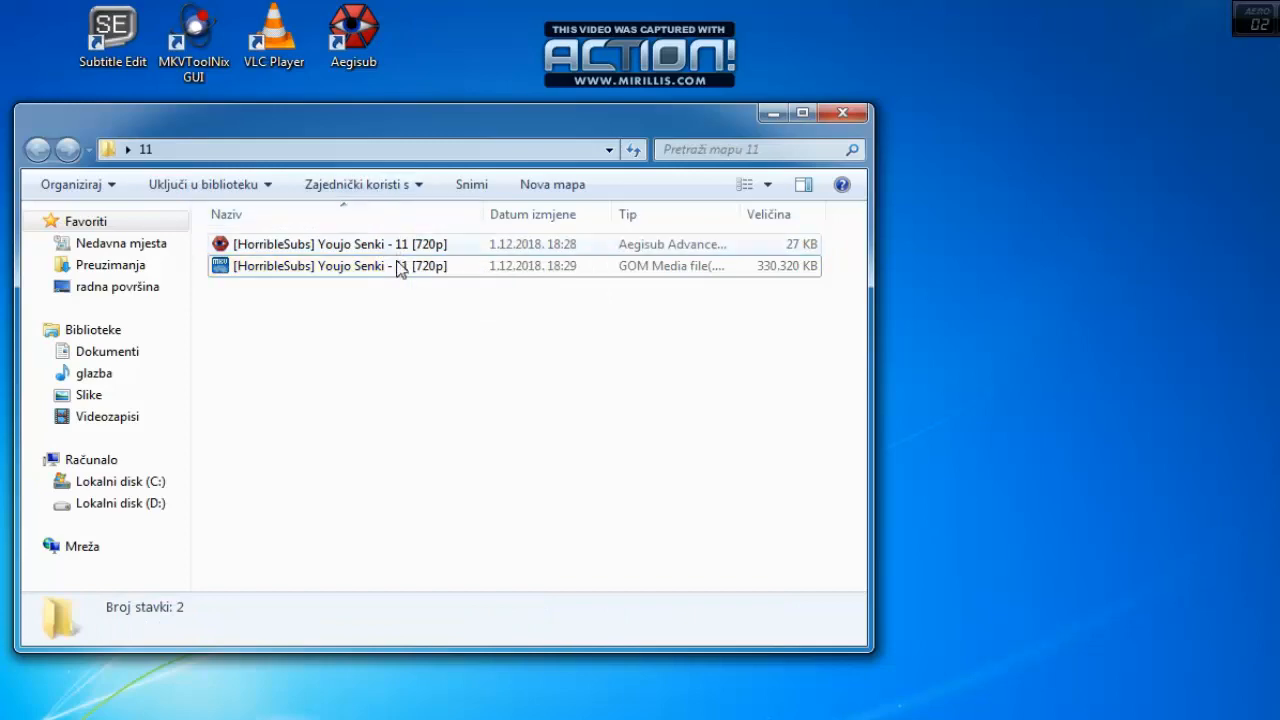
Step: Switch to Aegisub and load the saved "[HorribleSubs] Youjo Senki - 11 [720p]" subtitle file from folder 11
left_click(362, 46)
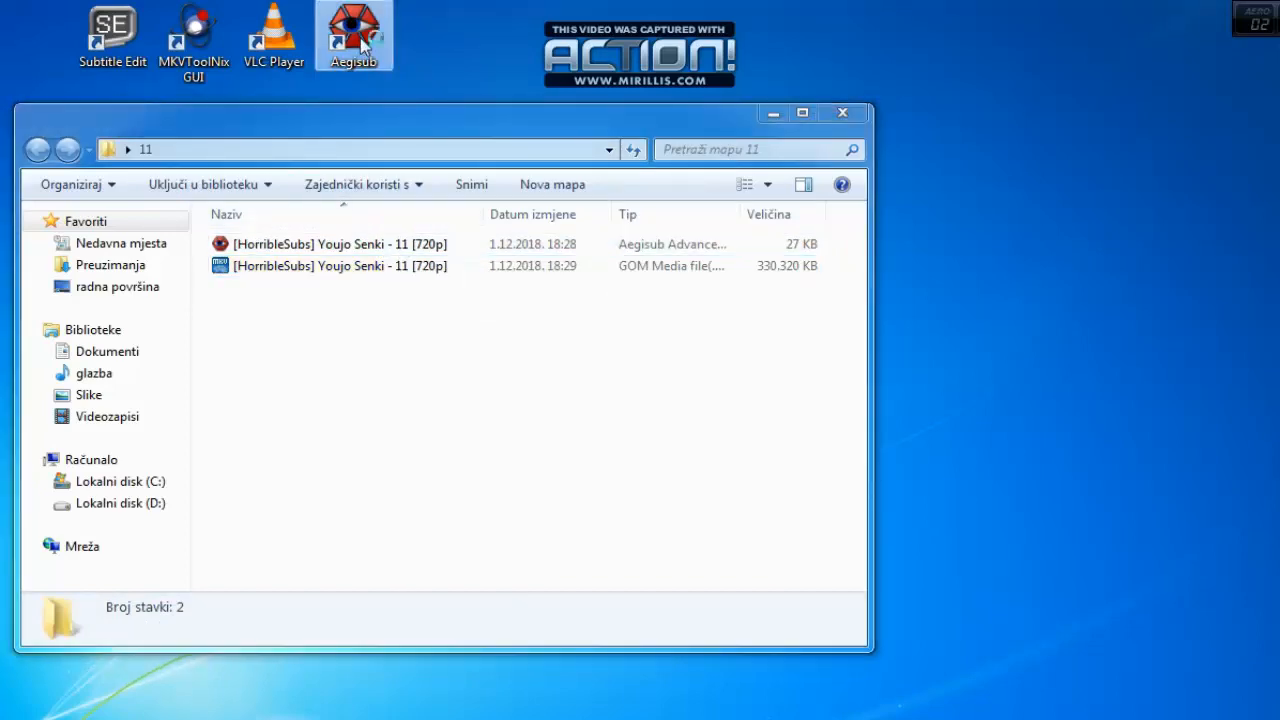
double_click(362, 46)
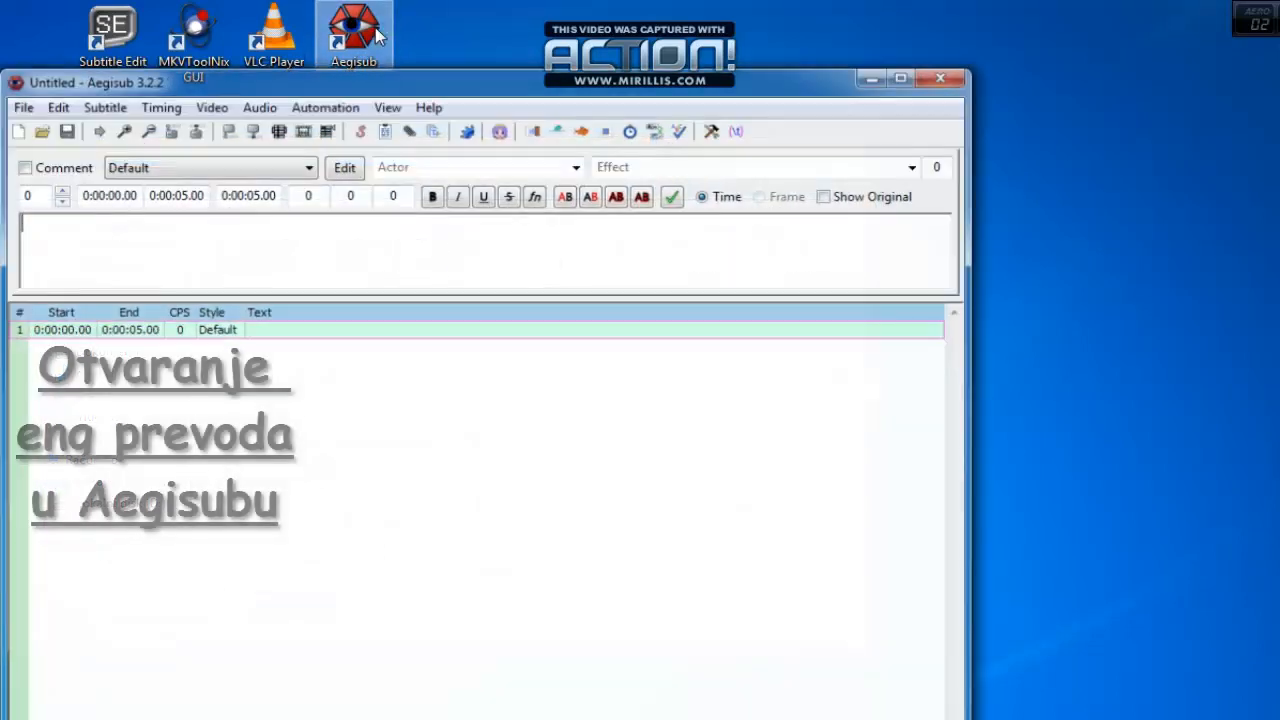
left_click_drag(377, 94, 675, 25)
left_click_drag(229, 249, 497, 326)
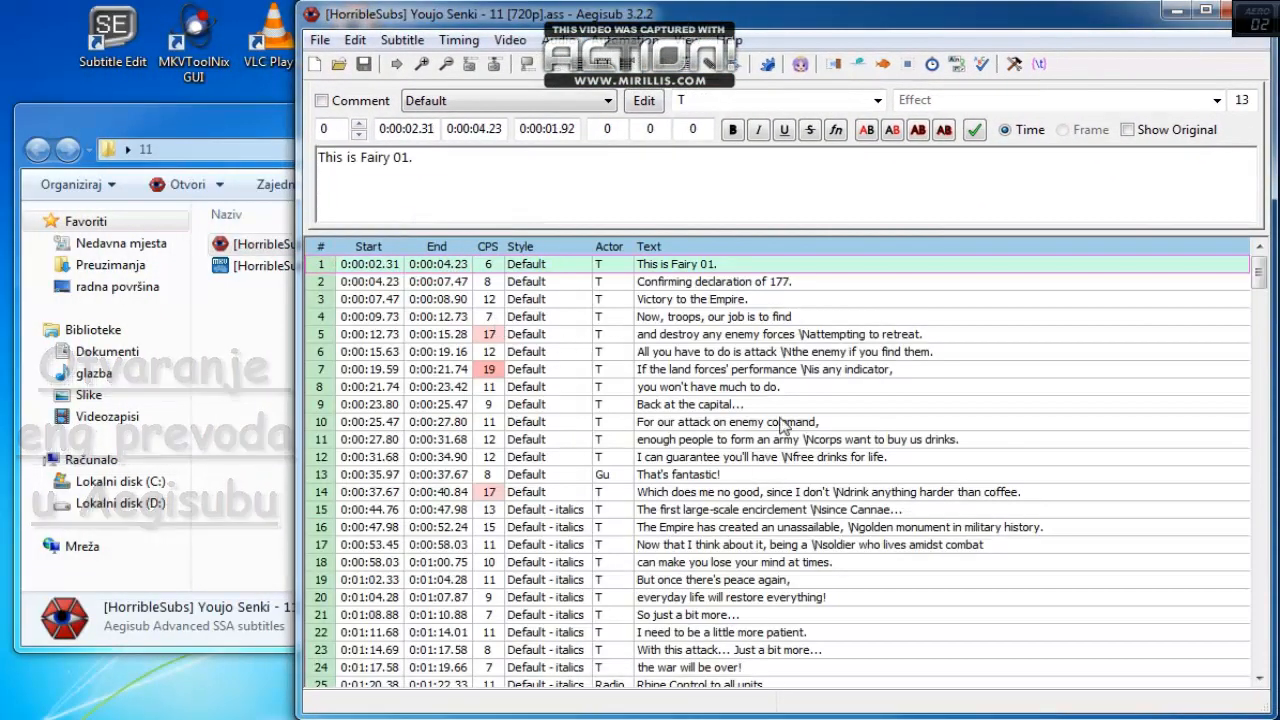
Step: Open the "[HorribleSubs] Youjo Senki - 11 [720p]" video from the desktop folder 11 and resample the script to the video resolution
left_click(514, 42)
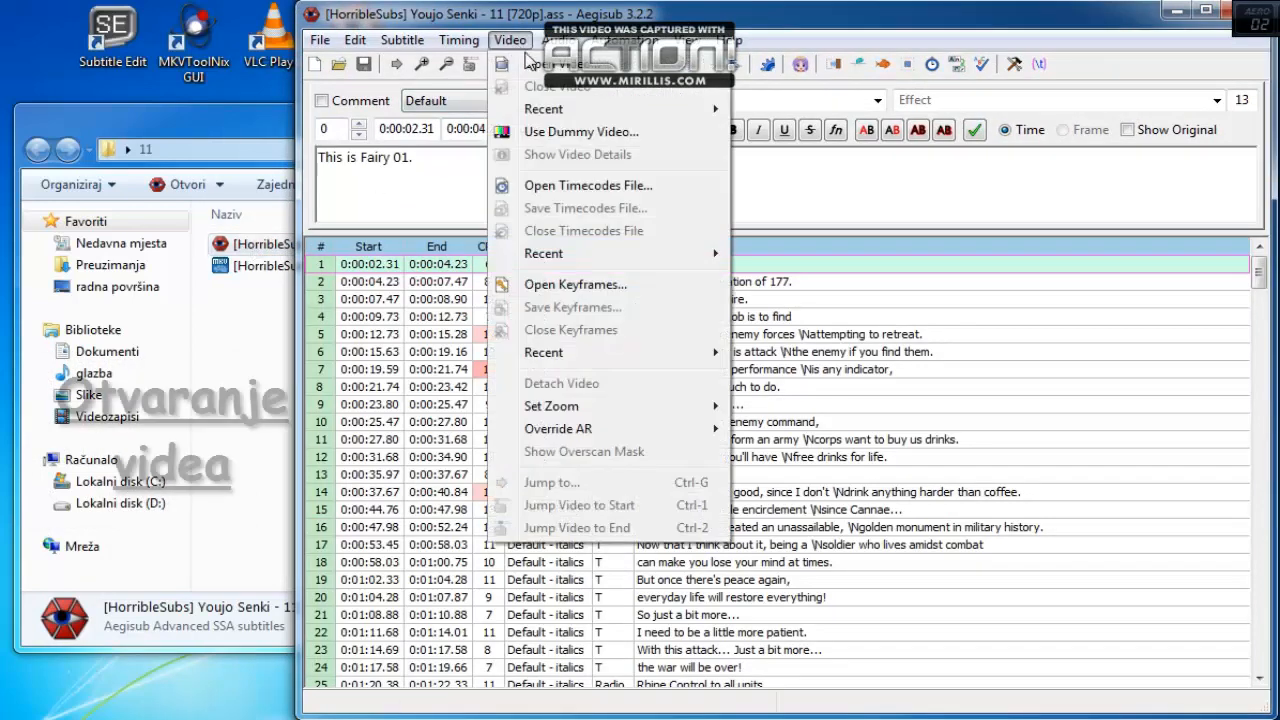
left_click(533, 62)
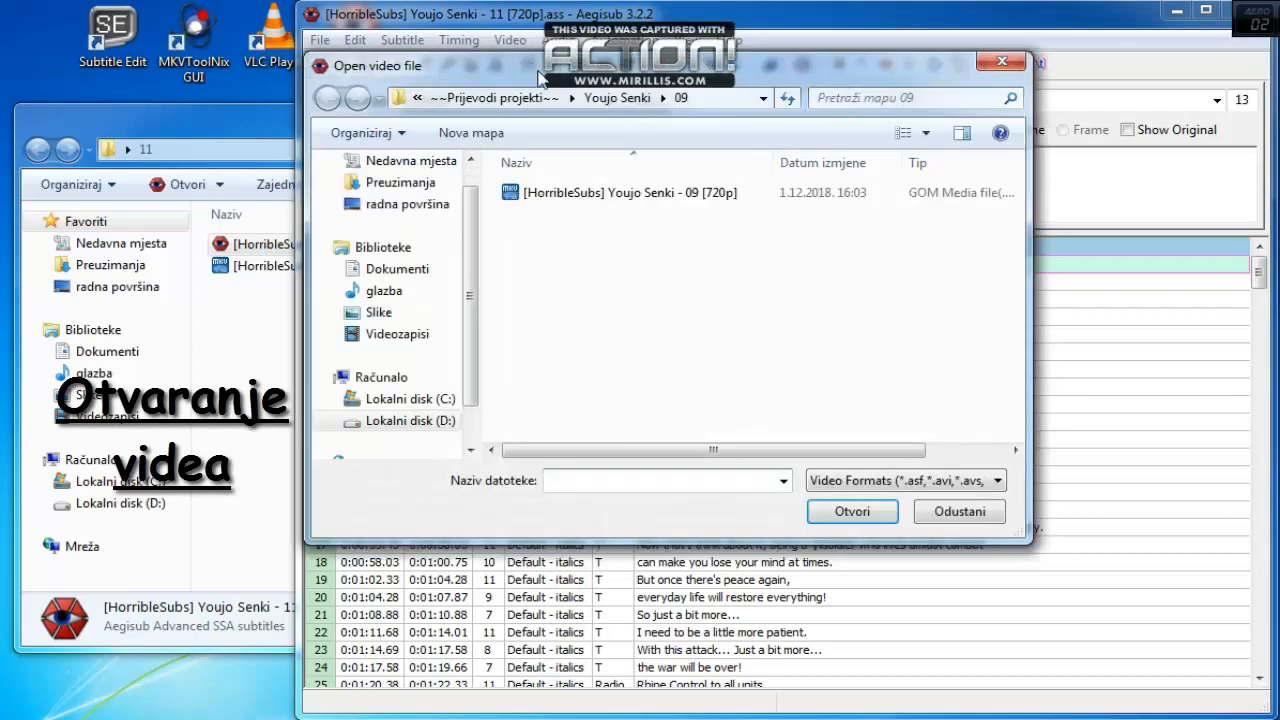
left_click(450, 206)
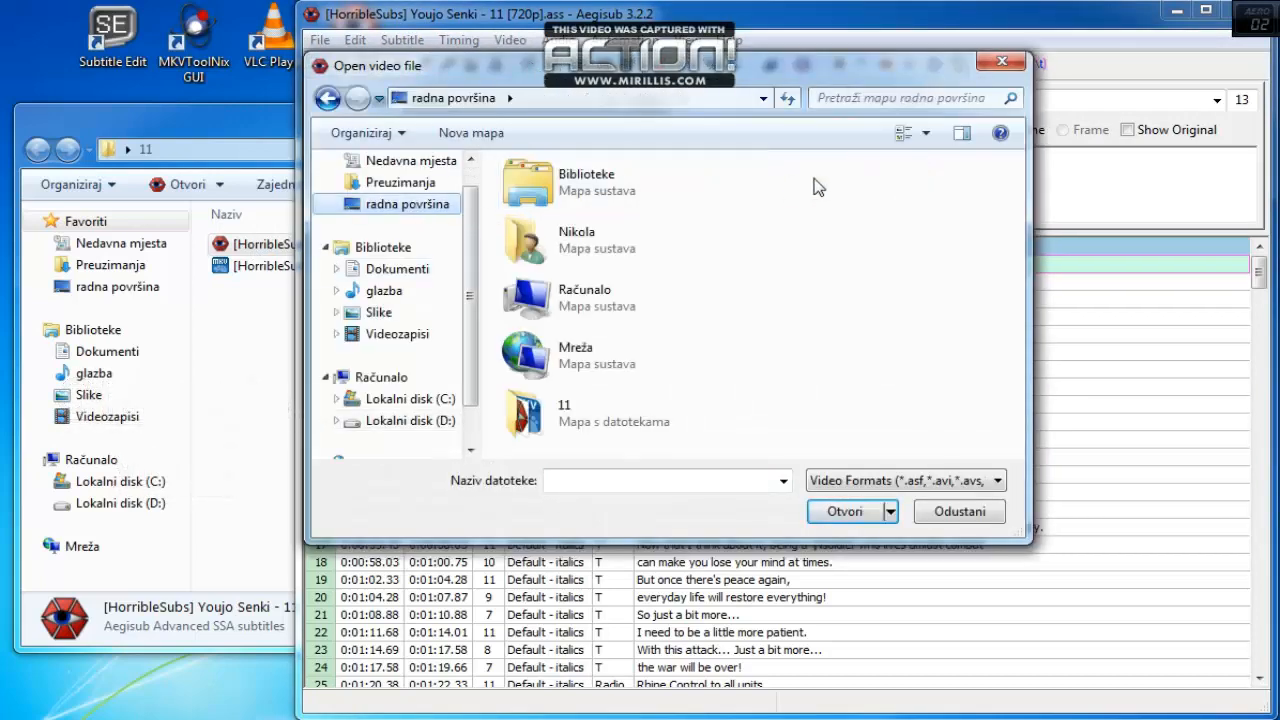
double_click(634, 427)
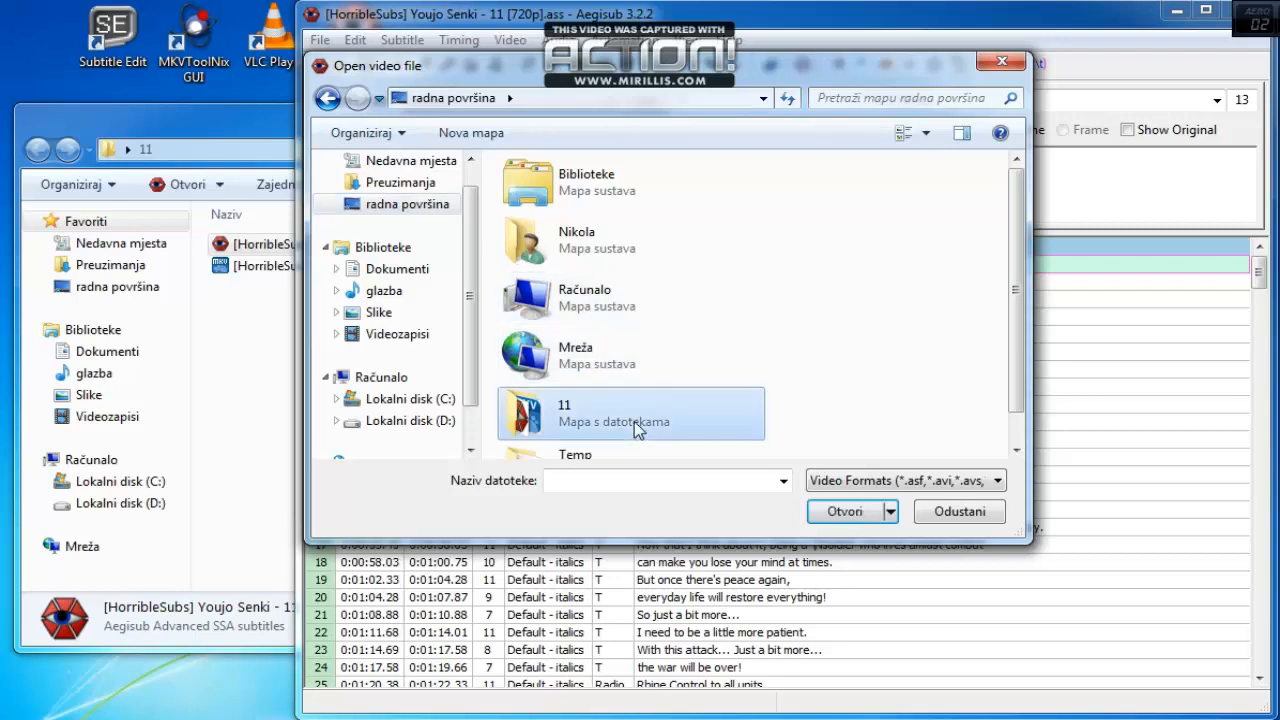
left_click(657, 194)
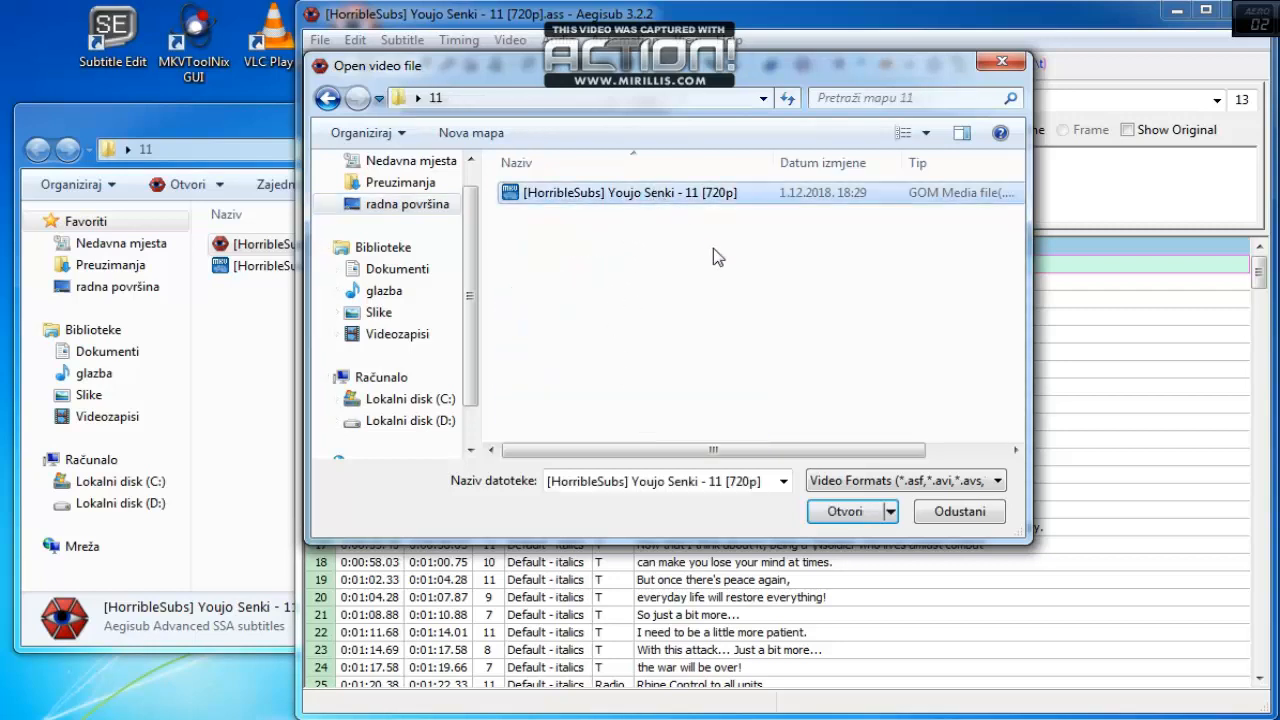
left_click(843, 511)
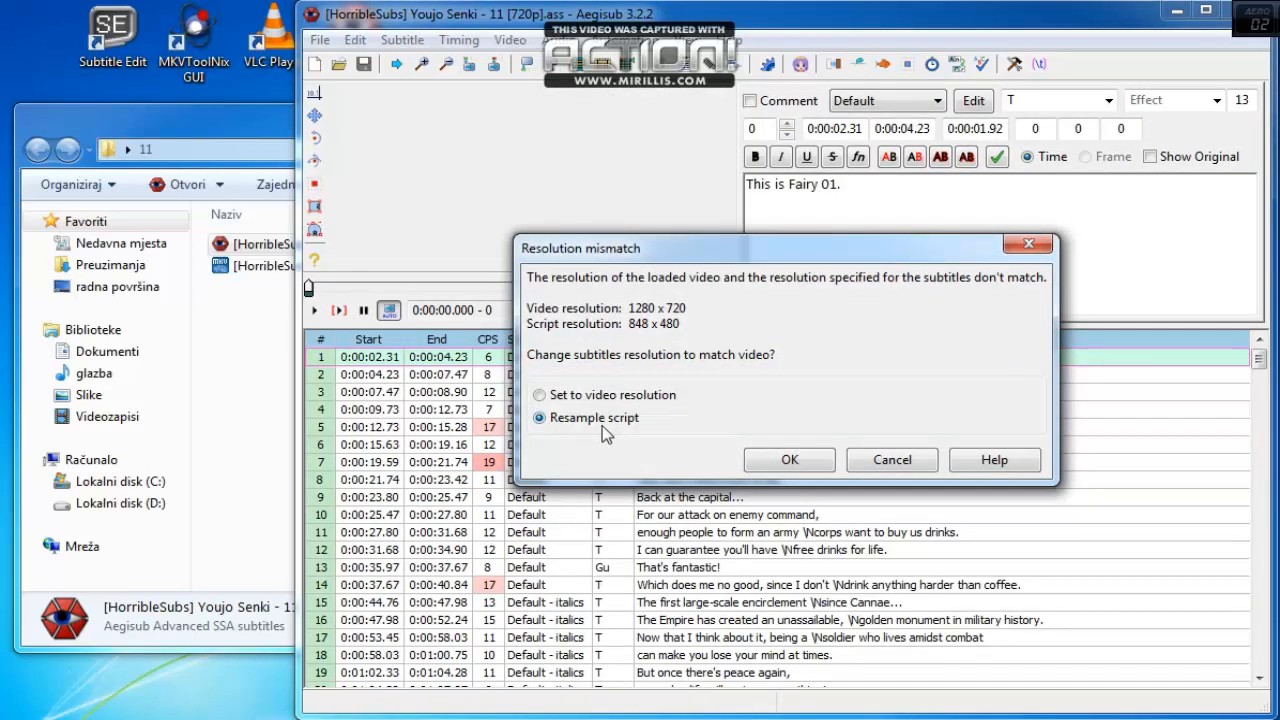
left_click(785, 460)
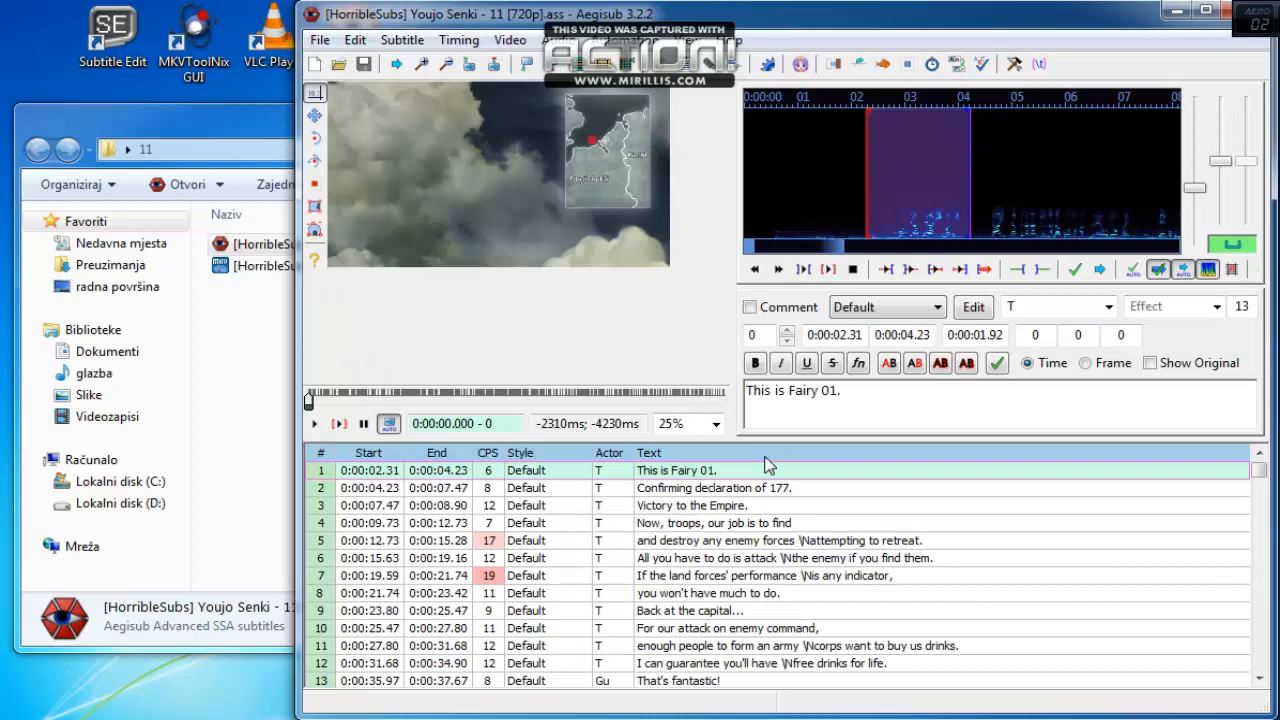
Step: Preview several subtitle lines on the video and examine the Default style's settings without changing them
left_click(729, 506)
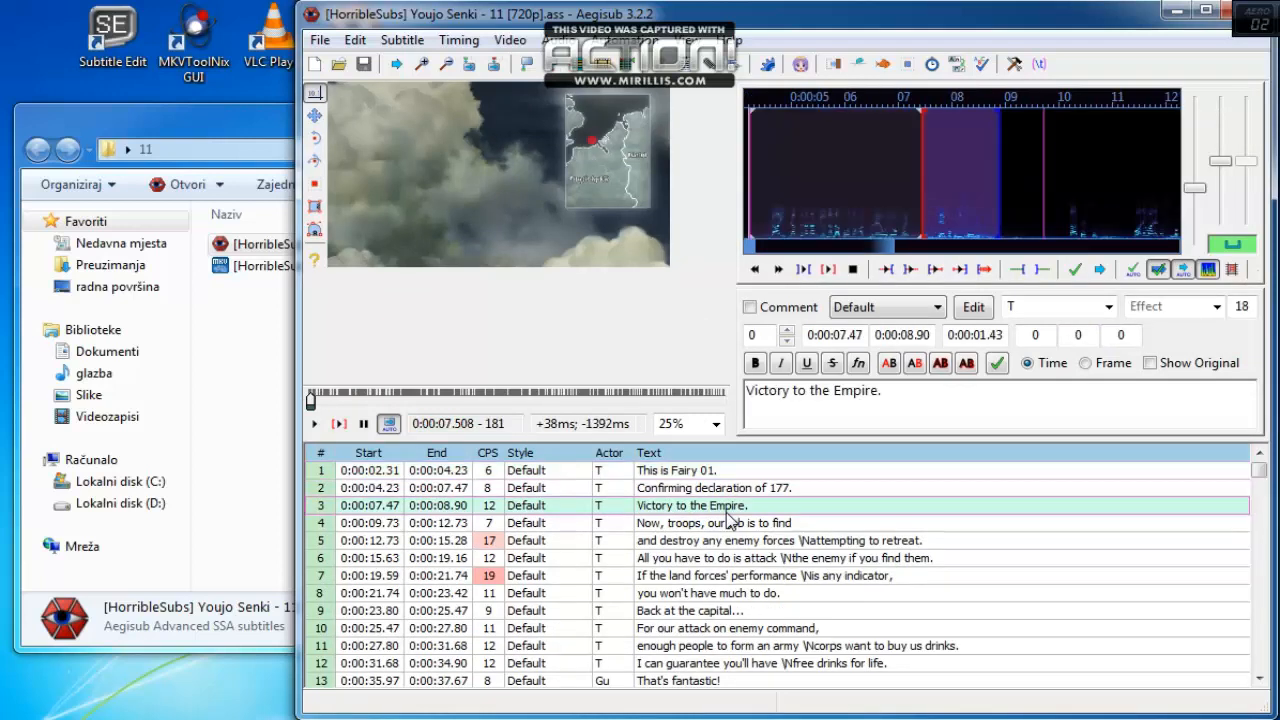
left_click(739, 611)
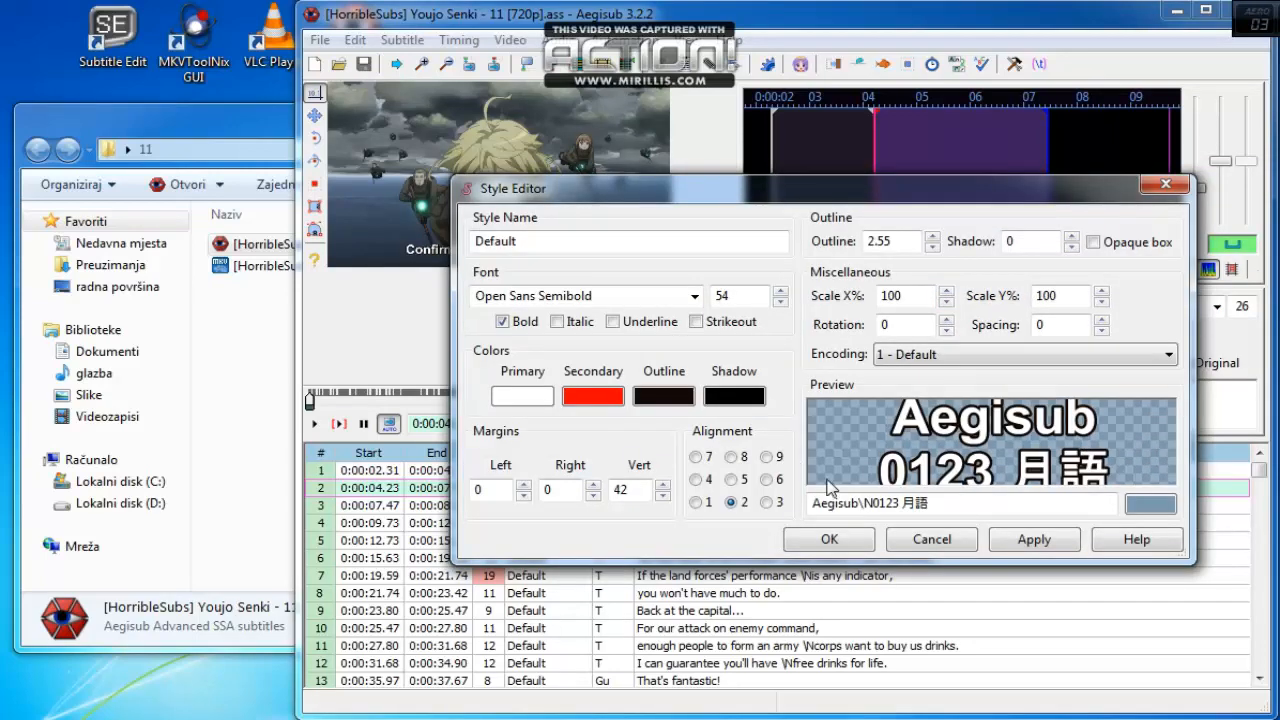
left_click(930, 540)
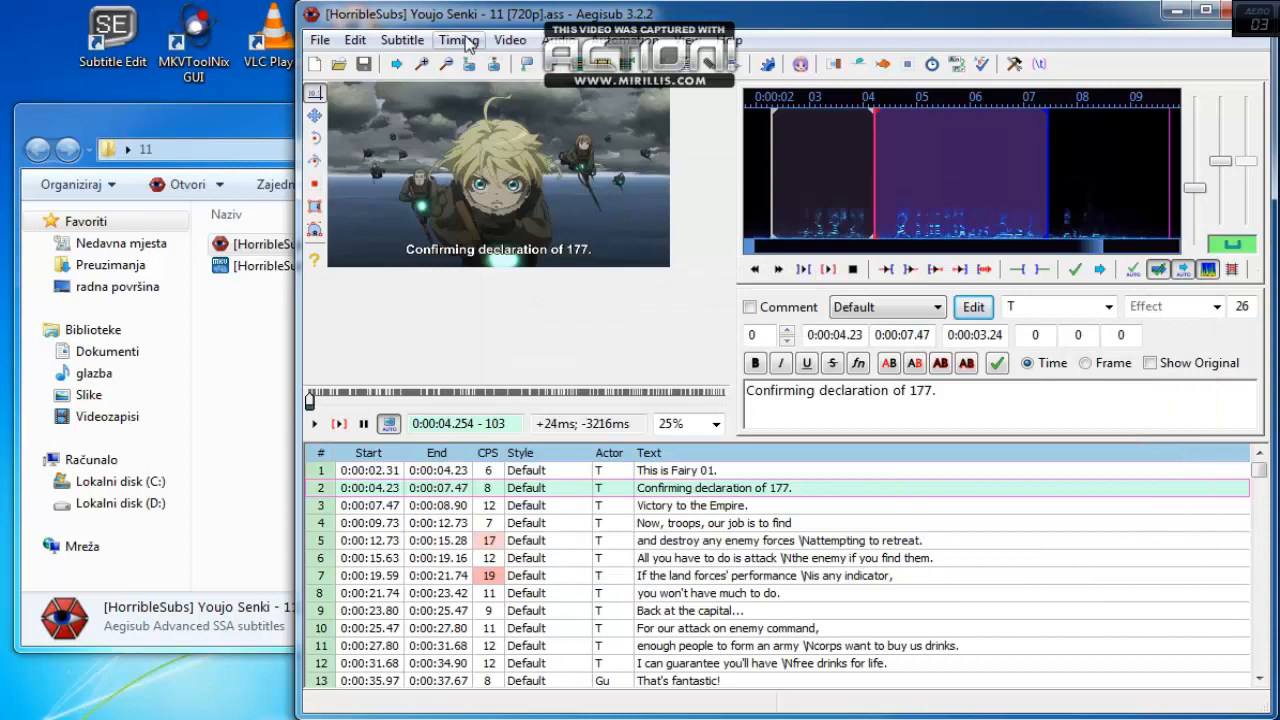
left_click(355, 40)
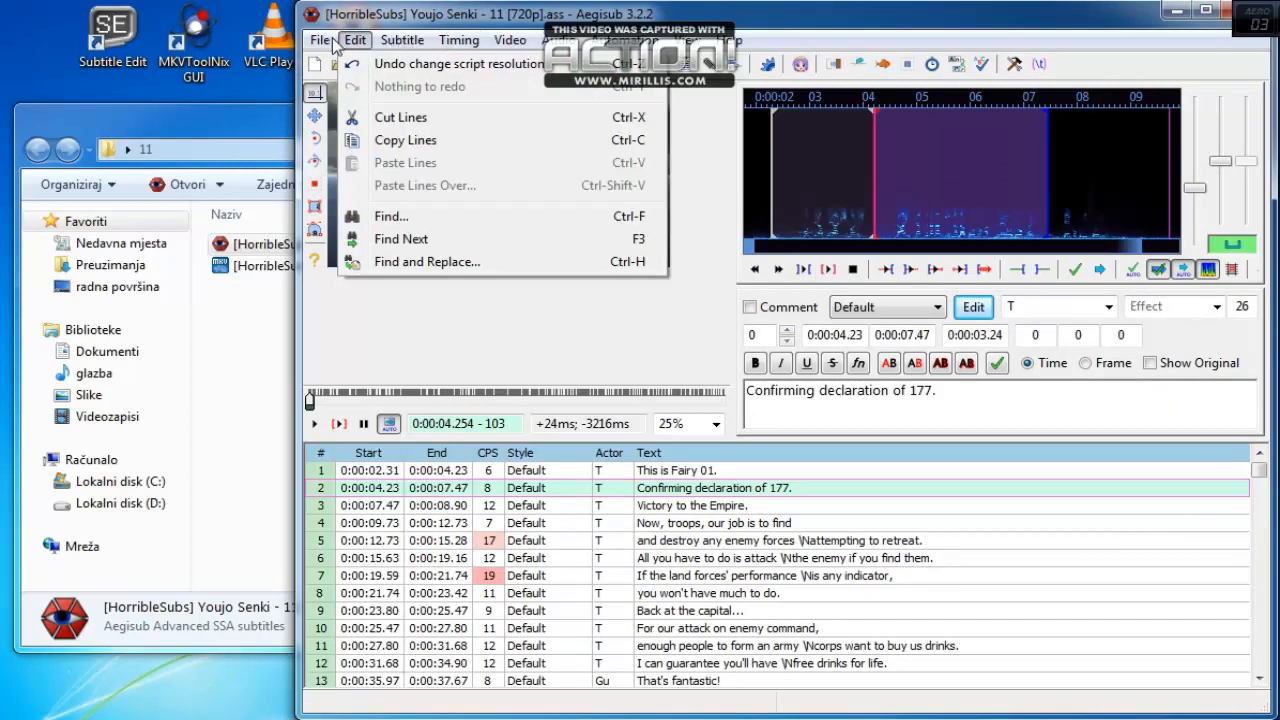
key("Right")
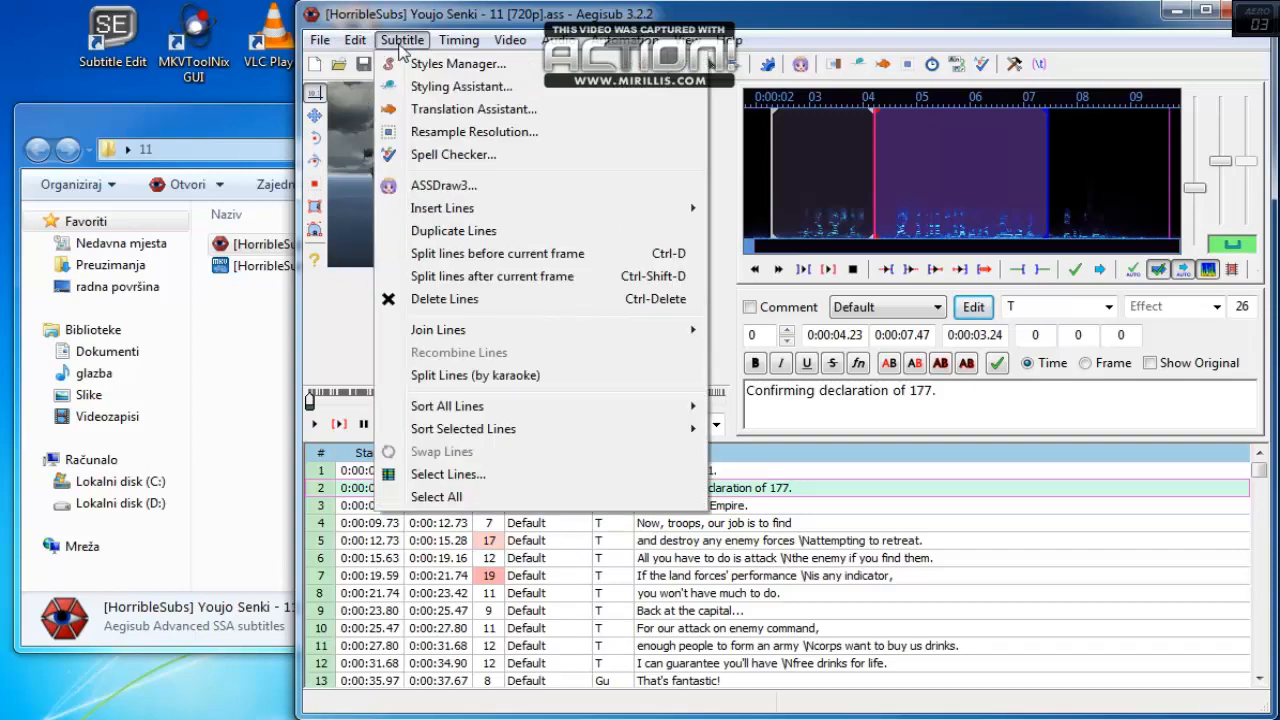
key("Right")
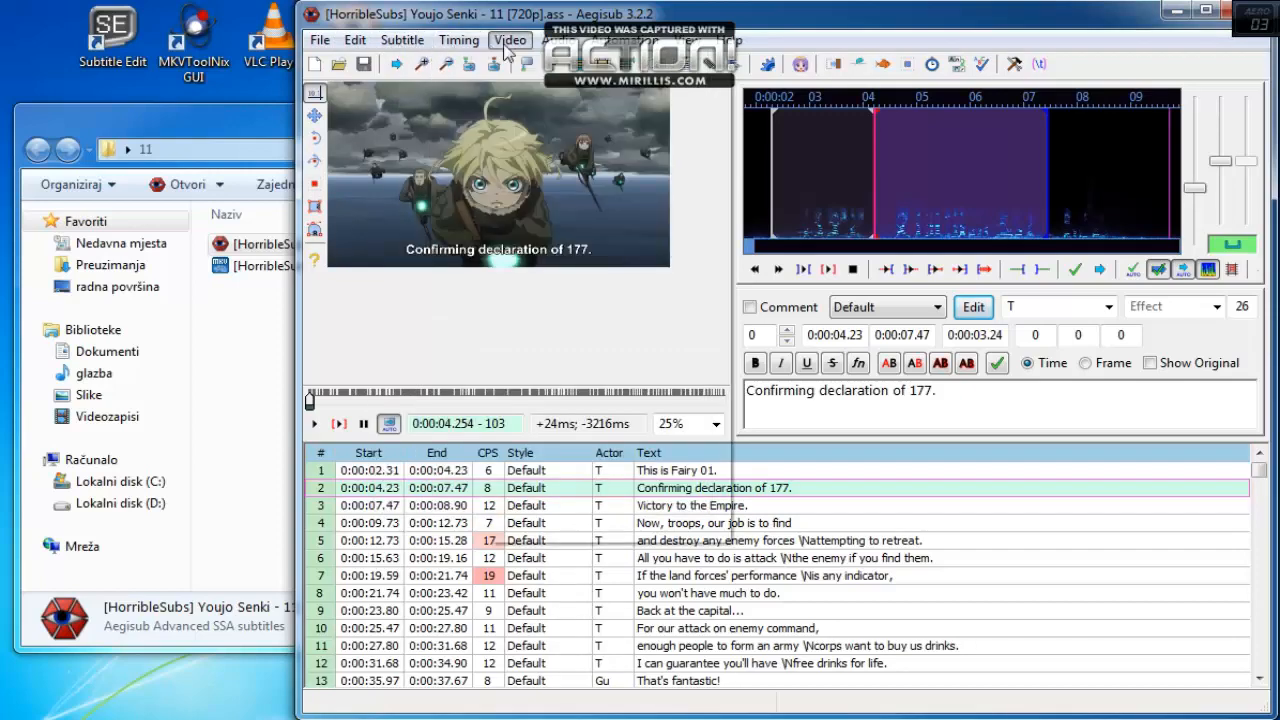
mouse_move(549, 47)
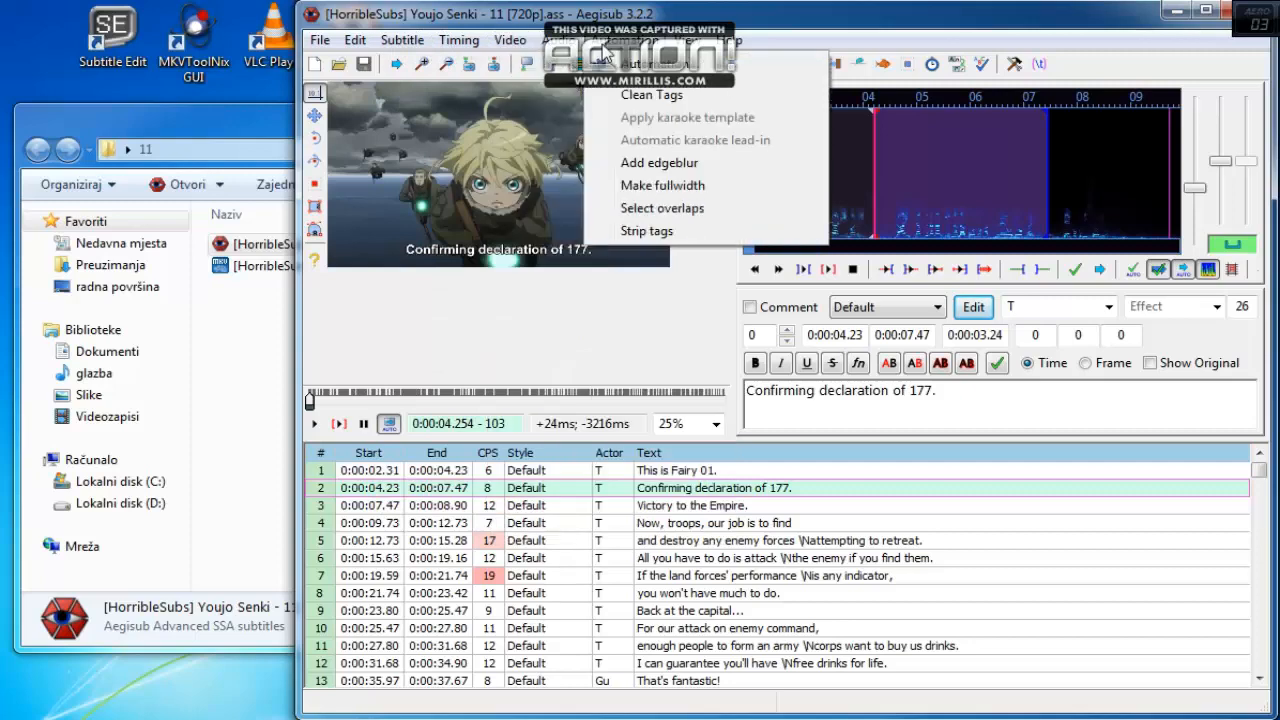
mouse_move(686, 47)
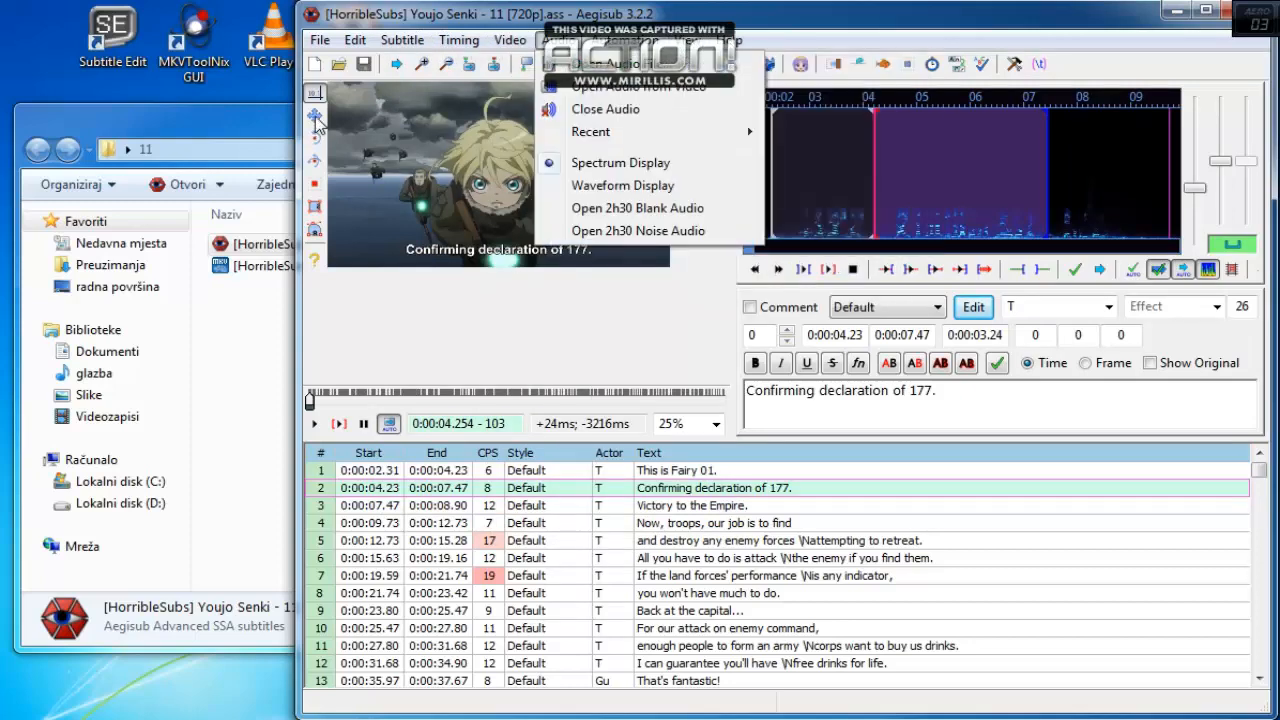
Step: Rotate the "Confirming declaration of 177." line about 17.8° in Z, 4° in X and 16° in Y, and place it at about (572,166)
left_click(315, 117)
left_click_drag(498, 248, 555, 131)
left_click(317, 141)
left_click(315, 117)
left_click_drag(488, 106, 467, 232)
left_click(316, 139)
left_click_drag(495, 155, 444, 158)
left_click(315, 161)
mouse_move(519, 201)
left_mouse_down()
mouse_move(542, 196)
mouse_move(527, 199)
left_mouse_up()
left_click(315, 117)
left_click_drag(468, 235, 481, 124)
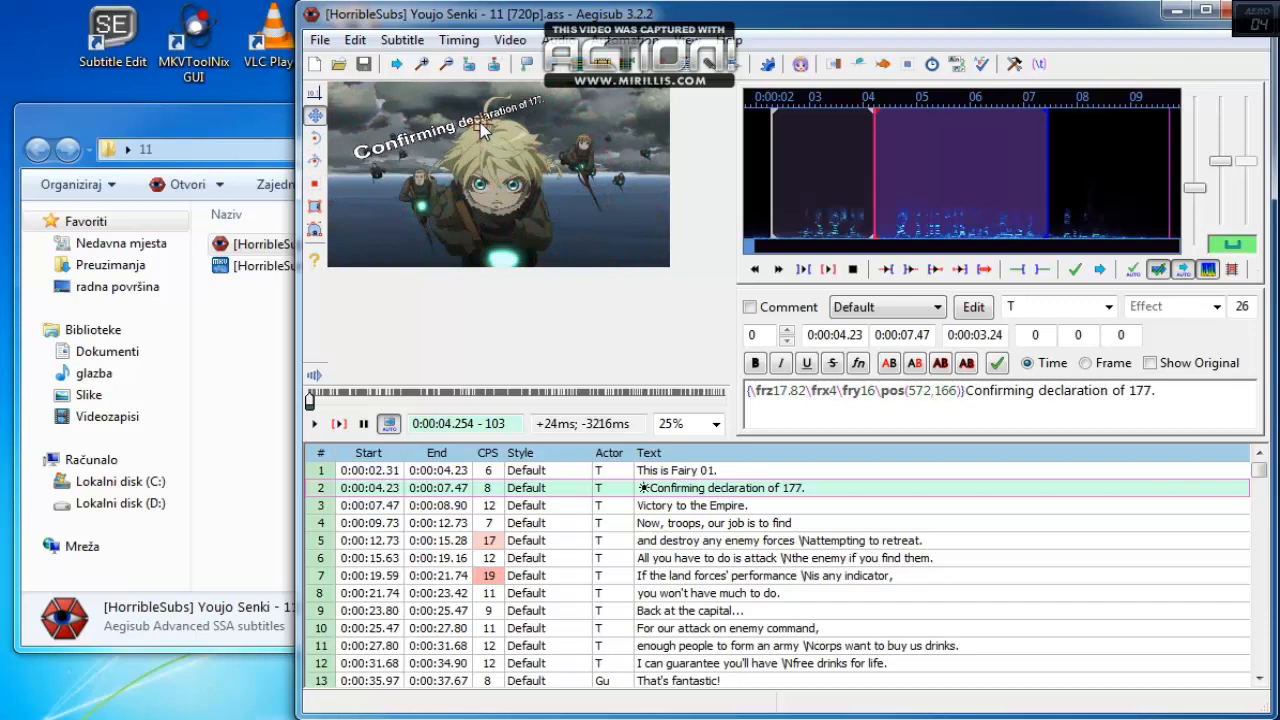
Step: Scale the "Confirming declaration of 177." line to about 86% width and 178% height, and move it to about (632,506)
left_click(315, 183)
left_click_drag(586, 180, 568, 108)
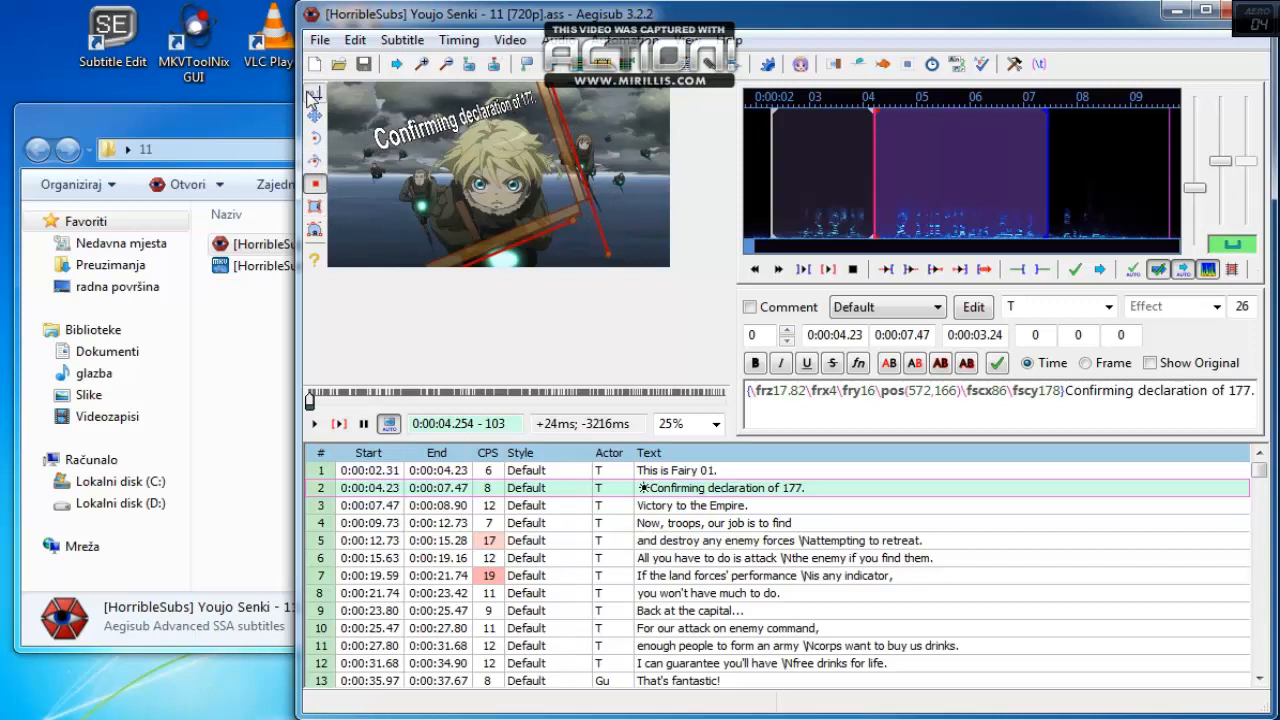
left_click(313, 115)
left_click(485, 188)
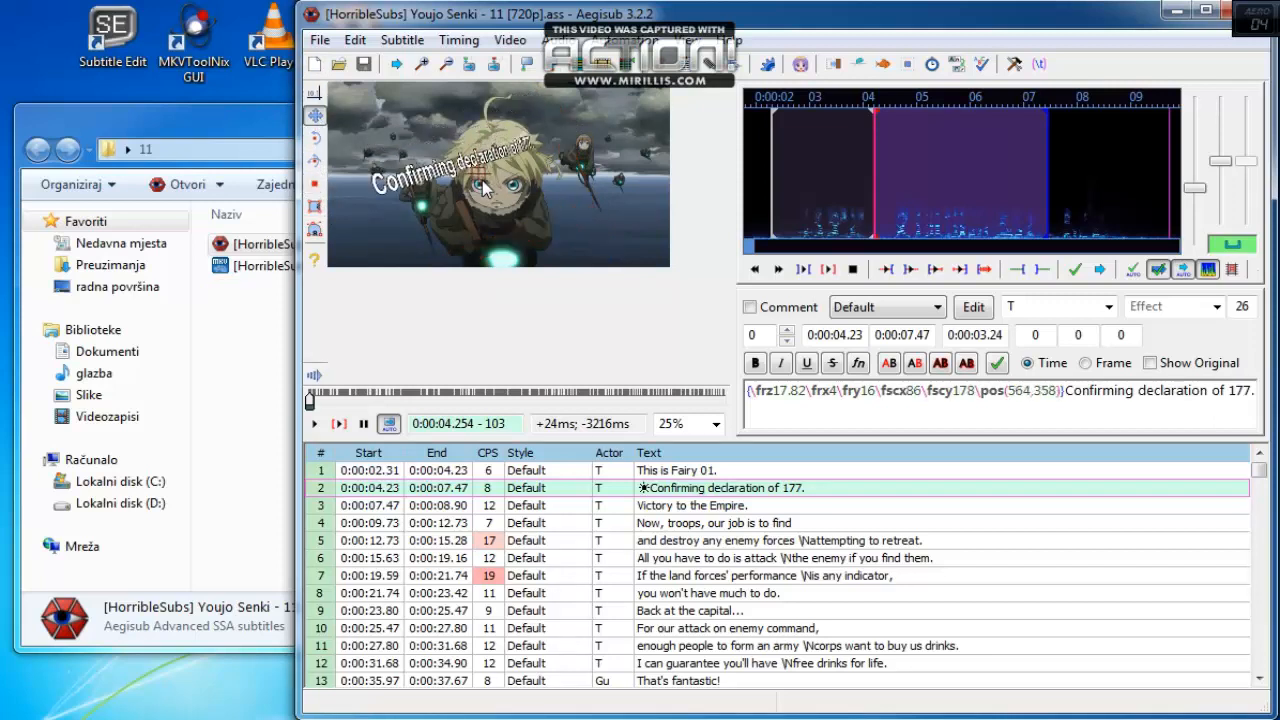
left_click_drag(485, 188, 503, 228)
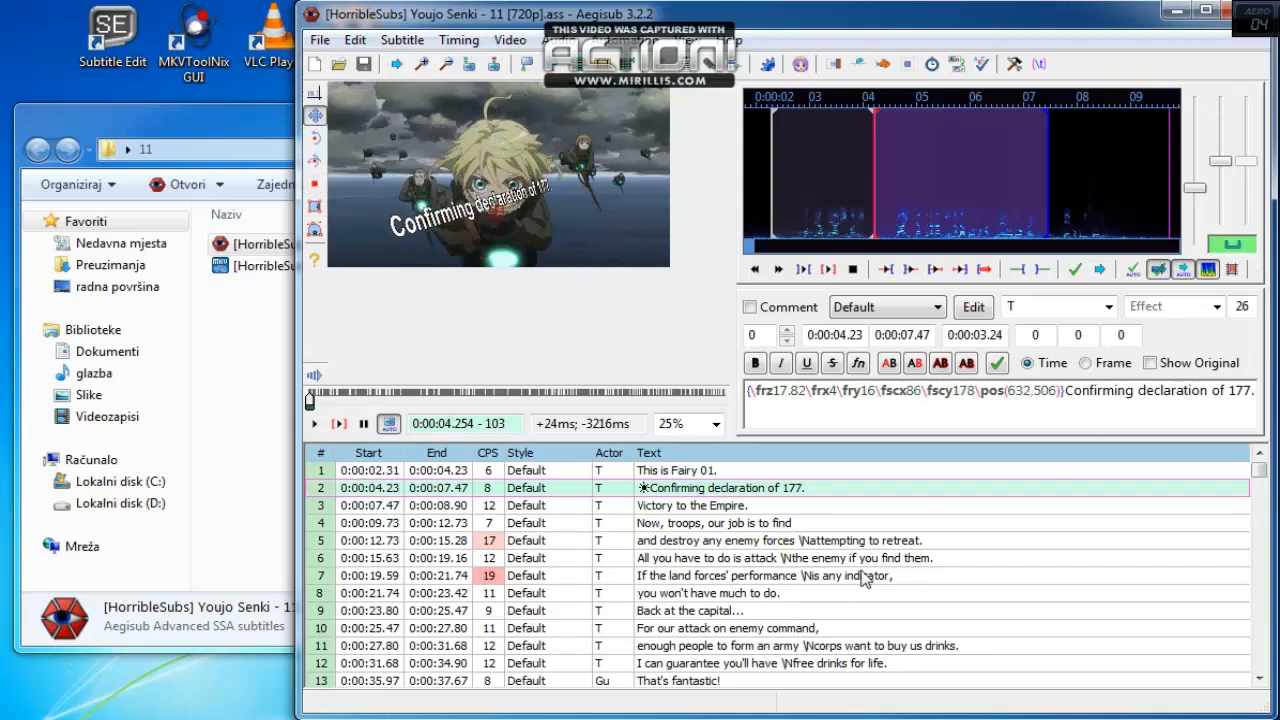
Step: Look through further subtitle lines in the grid, visiting lines 9, 12 and 5
left_click(815, 612)
left_click(755, 660)
left_click(680, 543)
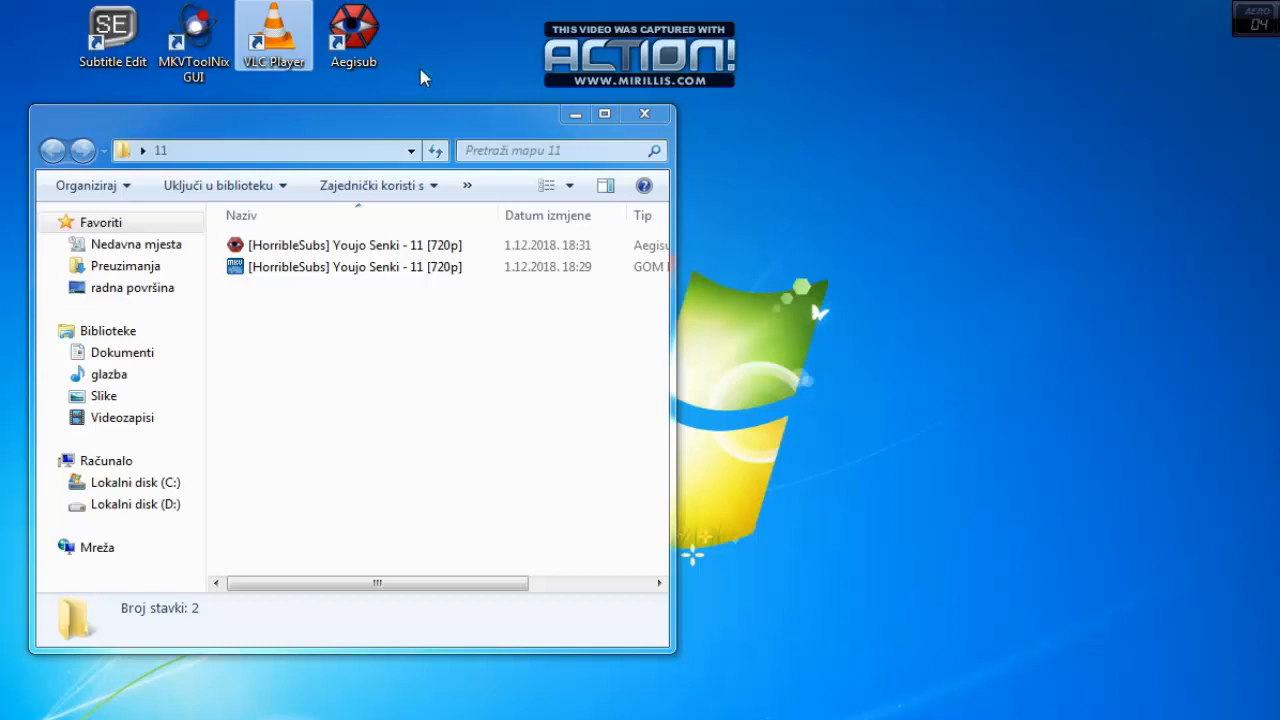
Step: Switch to VLC, start setting up a stream, and add the "[HorribleSubs] Youjo Senki - 11 [720p]" video from desktop folder 11 as the source
key("alt+m")
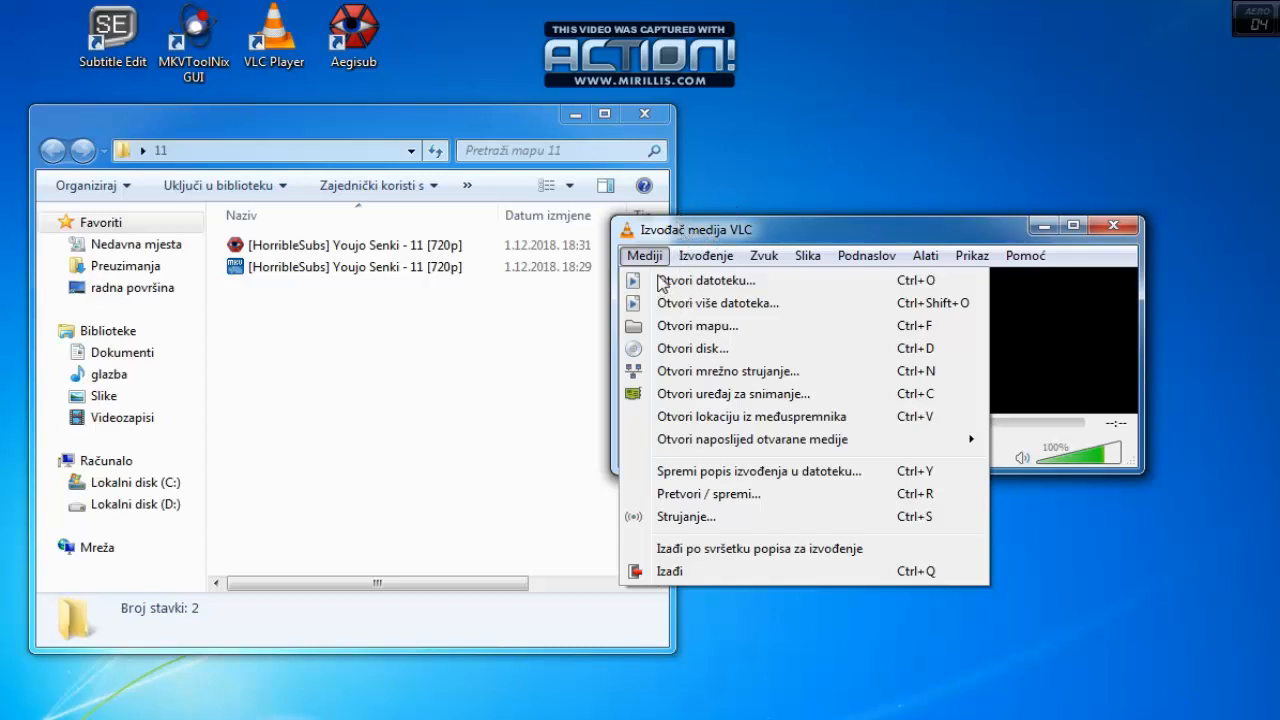
key("Up")
key("Up")
key("Up")
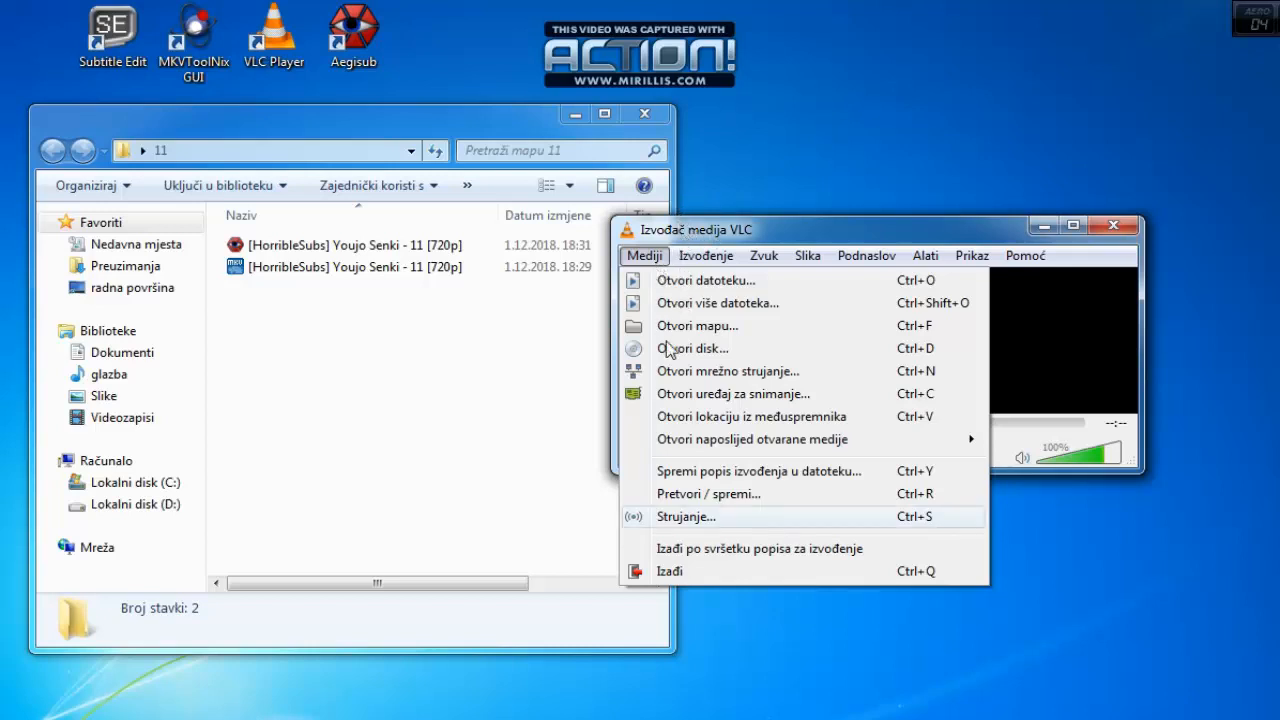
left_click(686, 517)
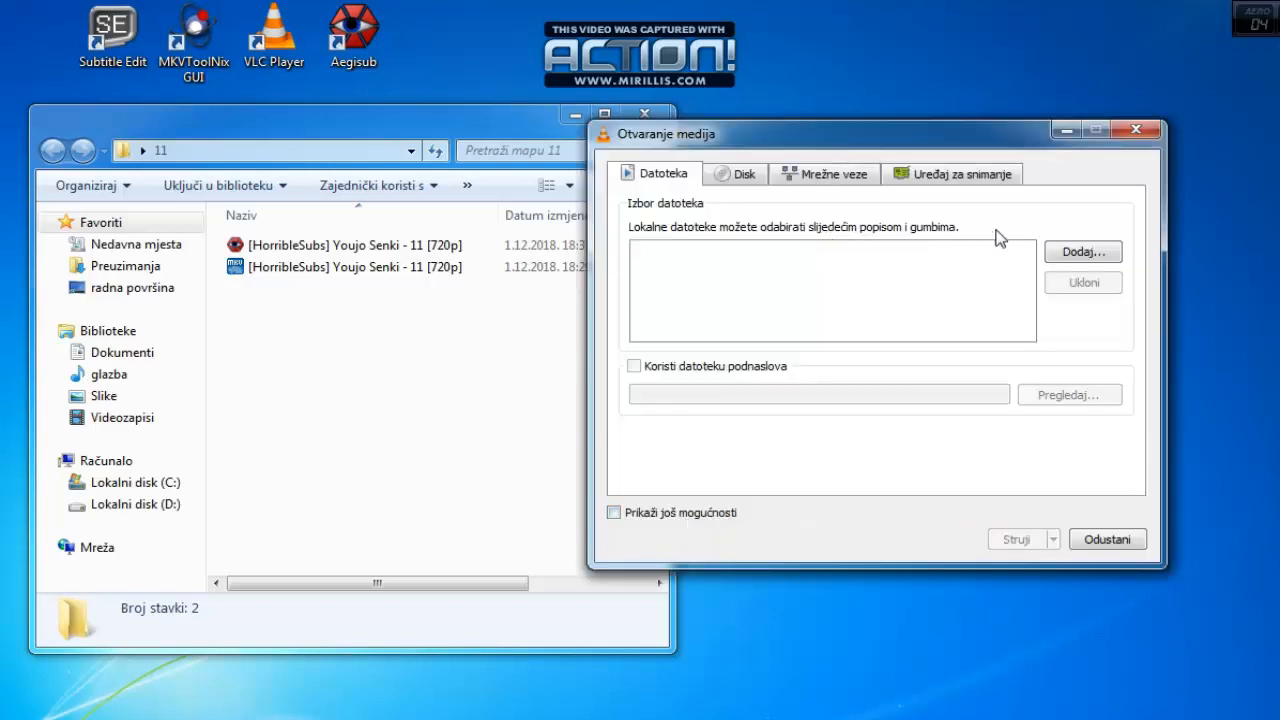
left_click(1056, 250)
left_click(722, 334)
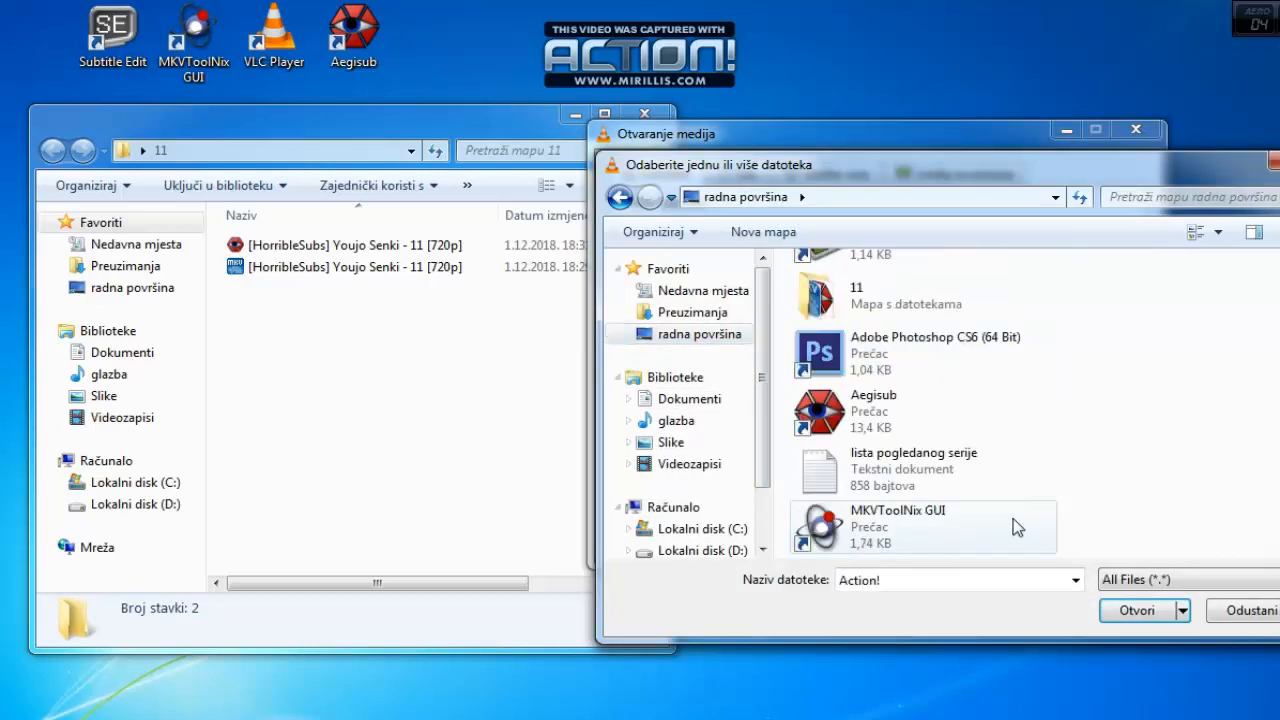
double_click(836, 292)
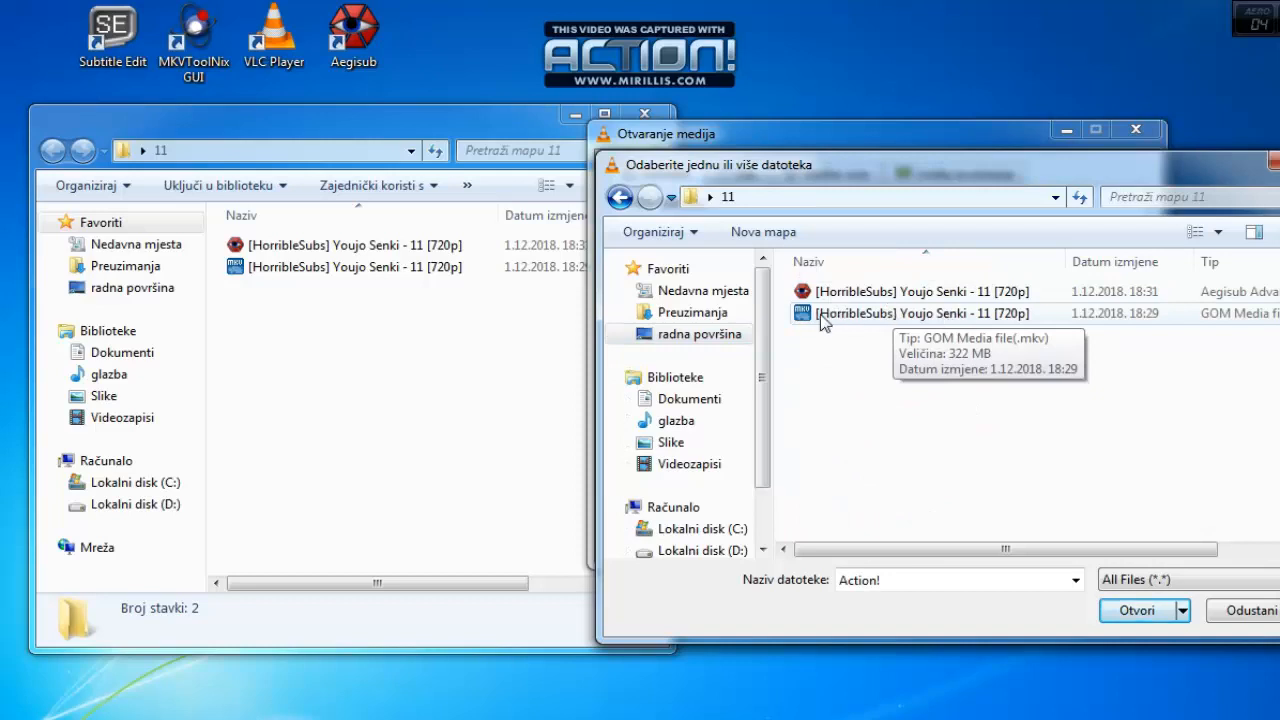
left_click(980, 322)
left_click(1137, 610)
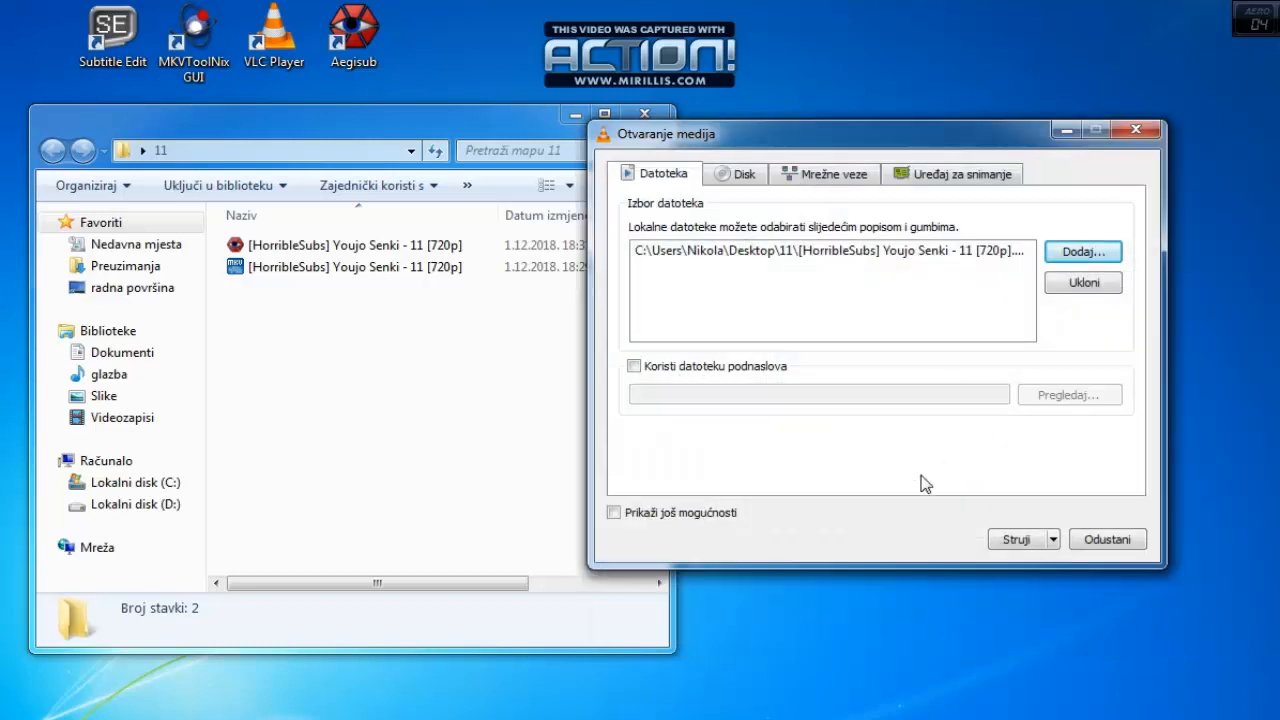
Step: Add a file destination for the stream named "Youjo Senki - 10" in folder 11 and continue to the transcoding options
left_click(1020, 541)
left_click(1126, 563)
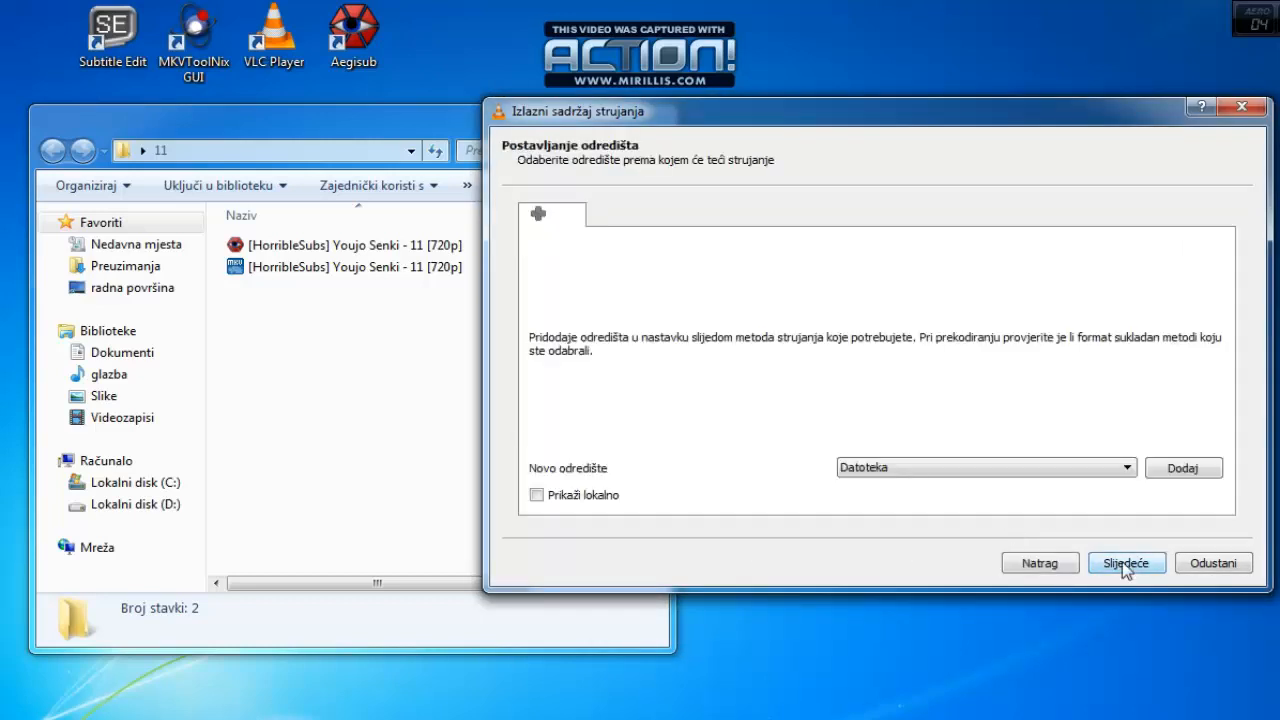
left_click(1162, 466)
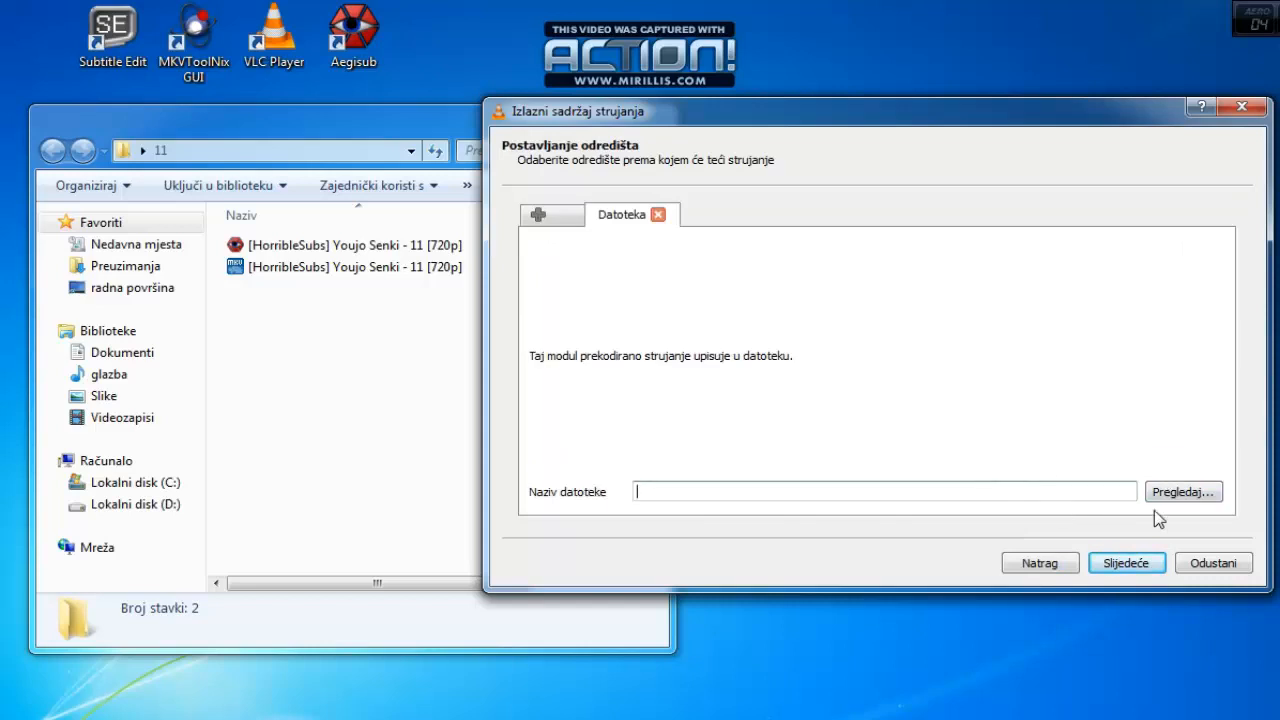
left_click(1182, 493)
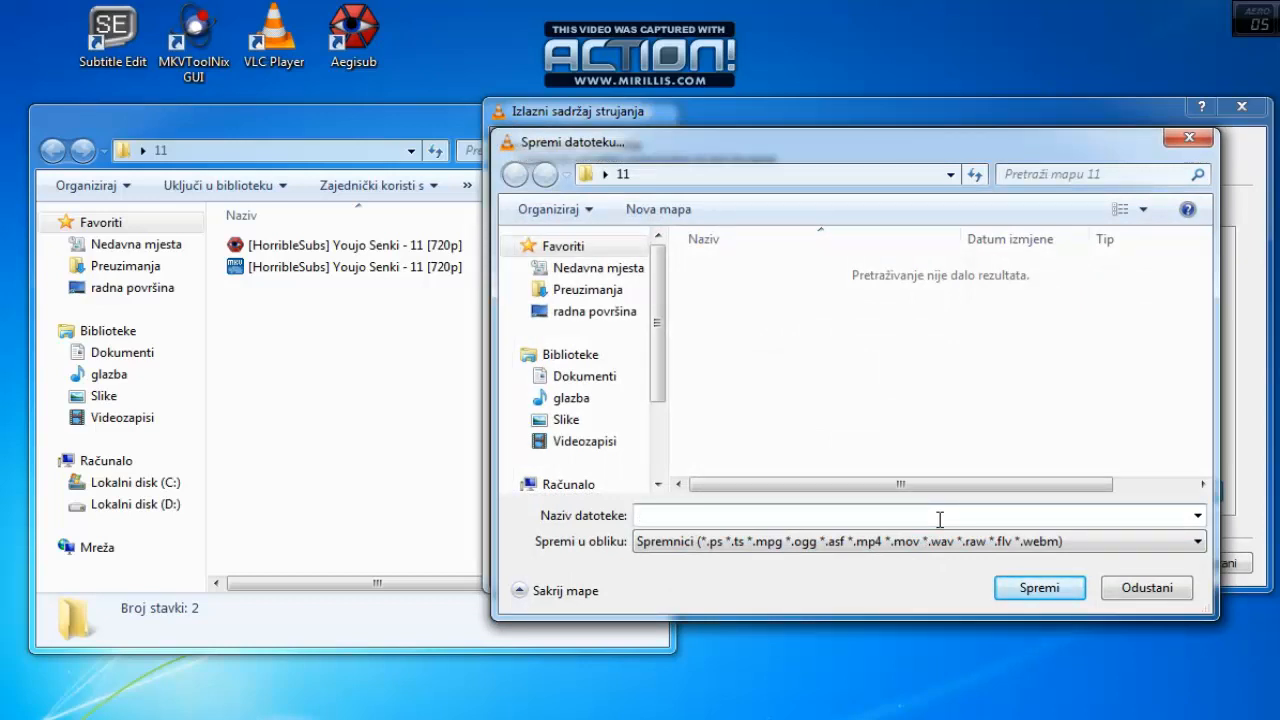
type("Youjo Senki - 10")
left_click(1036, 587)
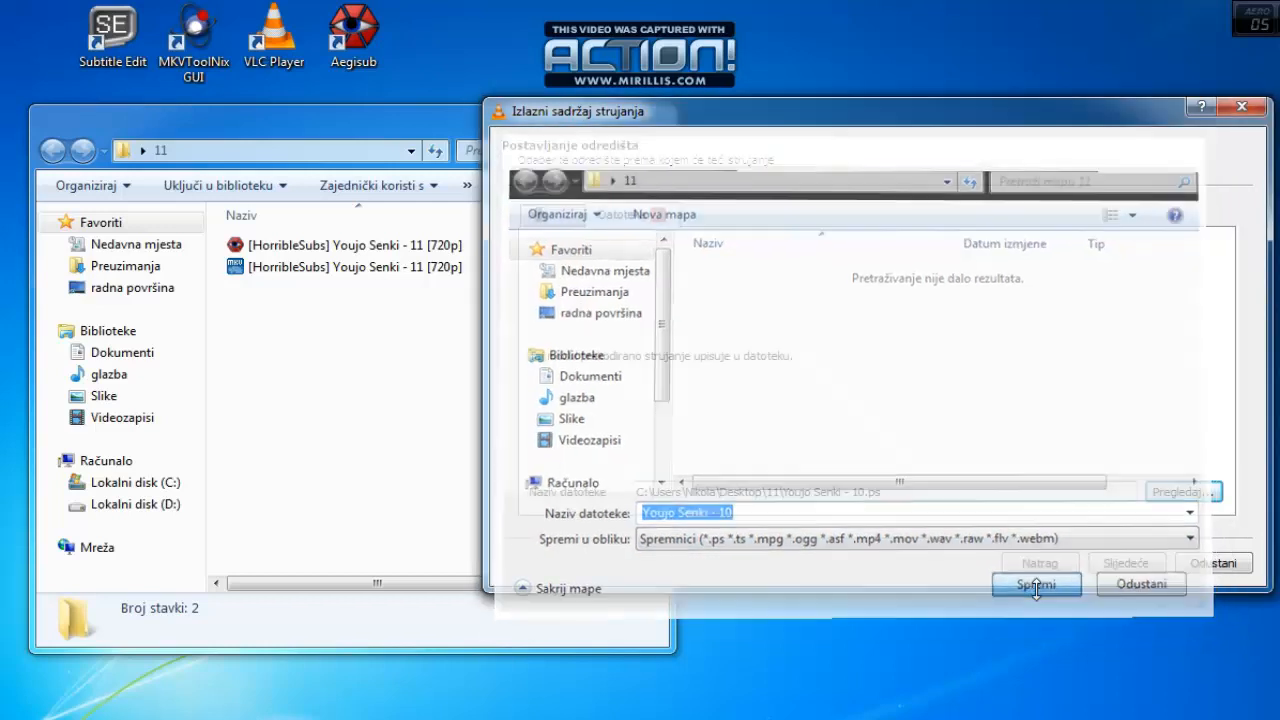
left_click(1112, 568)
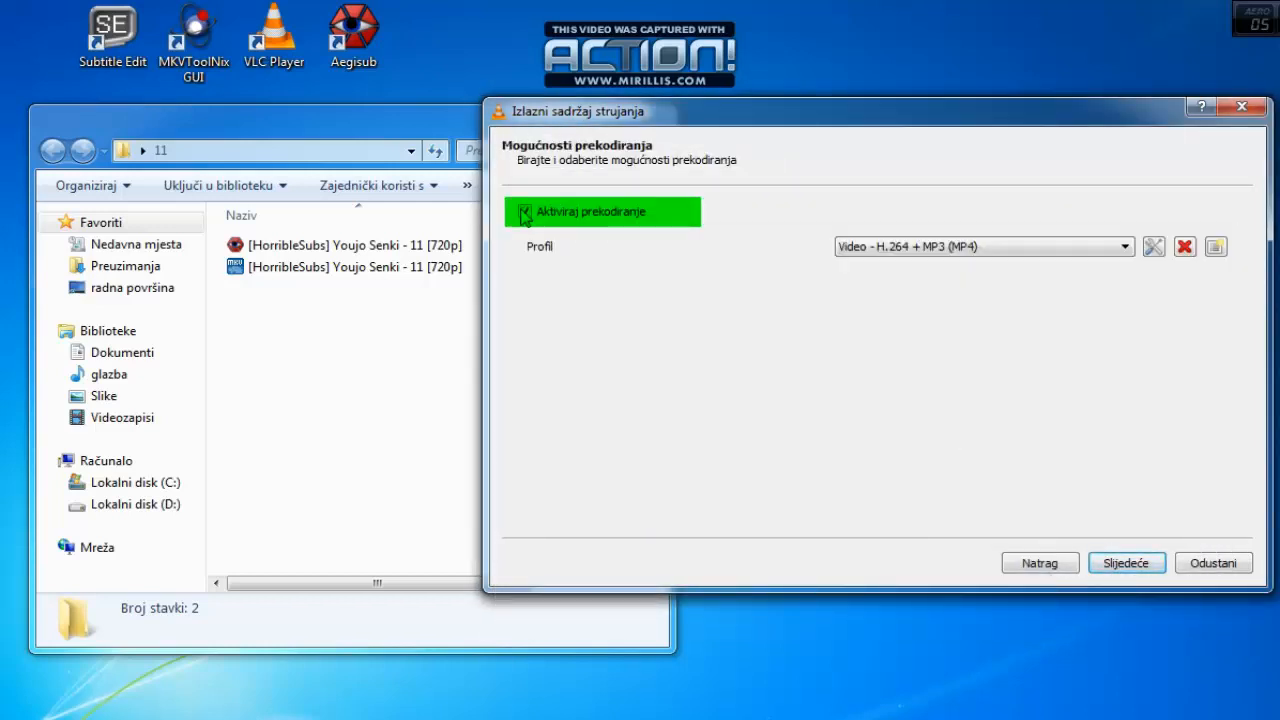
Step: Review the "Video - H.264 + MP3 (MP4)" profile's container, video, audio and subtitle settings, and save it with MP4/MOV and subtitle overlay on
left_click(1156, 253)
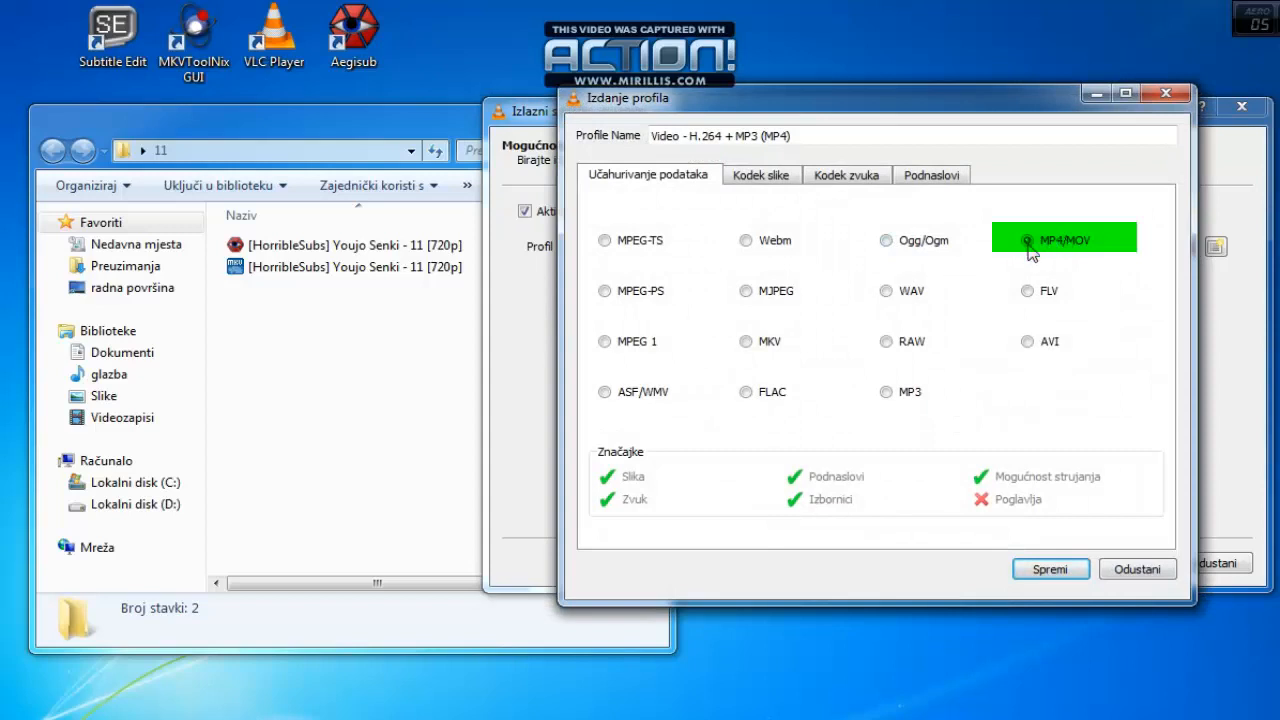
left_click(779, 180)
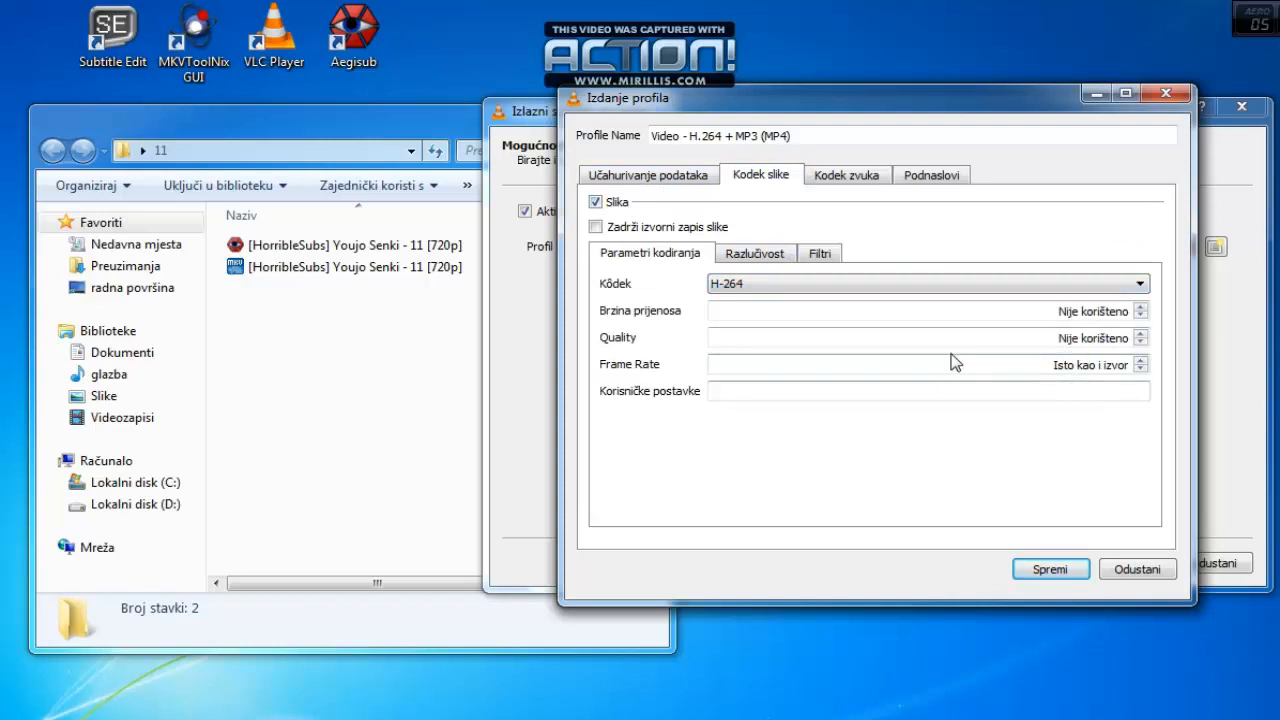
left_click(773, 260)
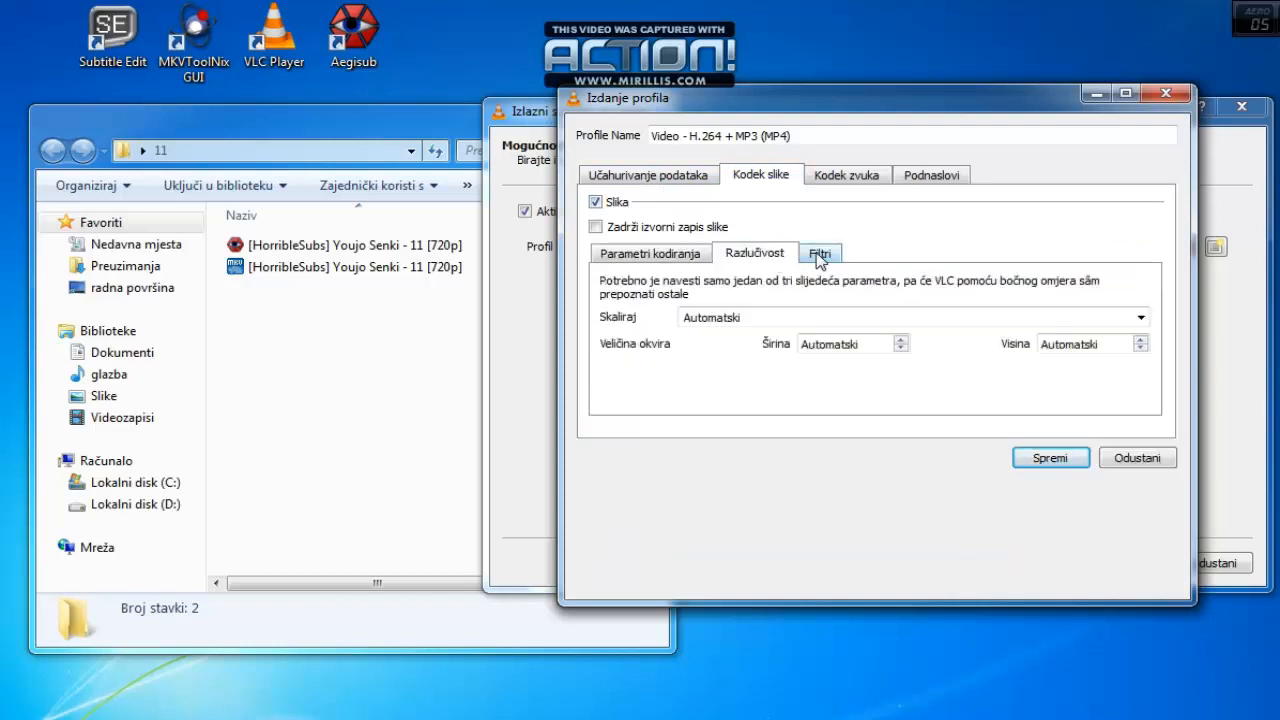
left_click(816, 252)
left_click(846, 178)
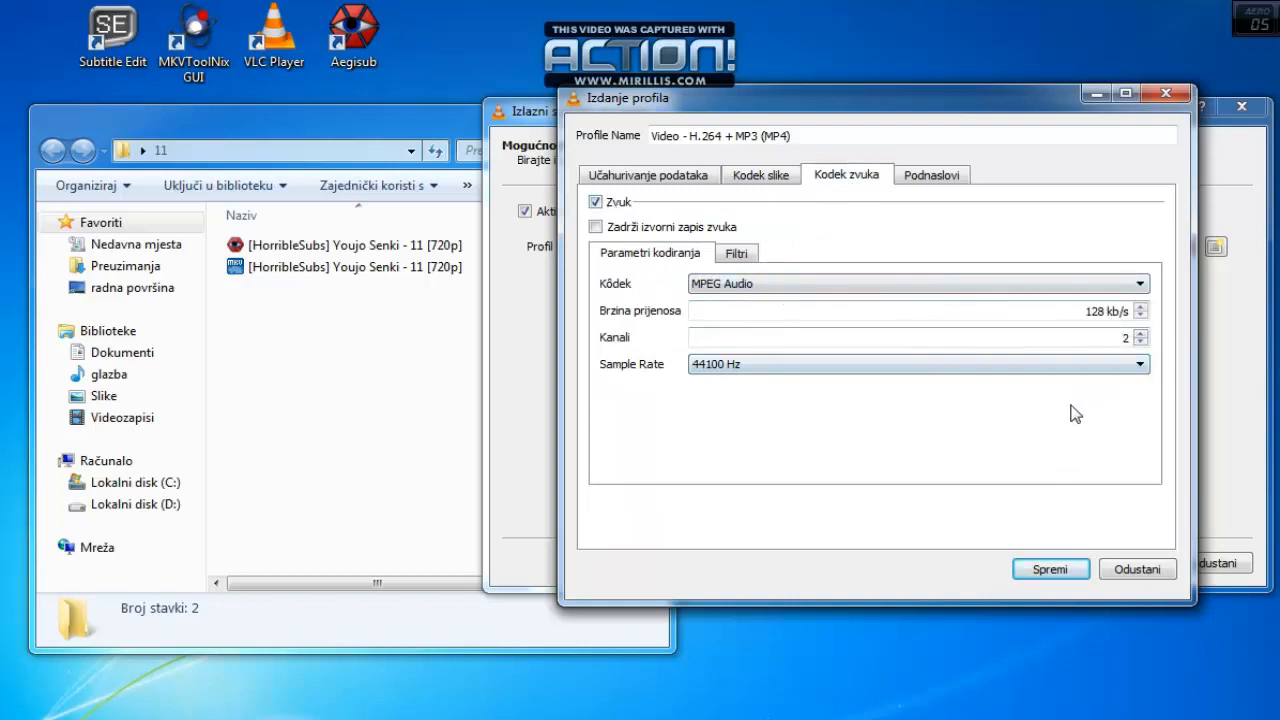
left_click(937, 184)
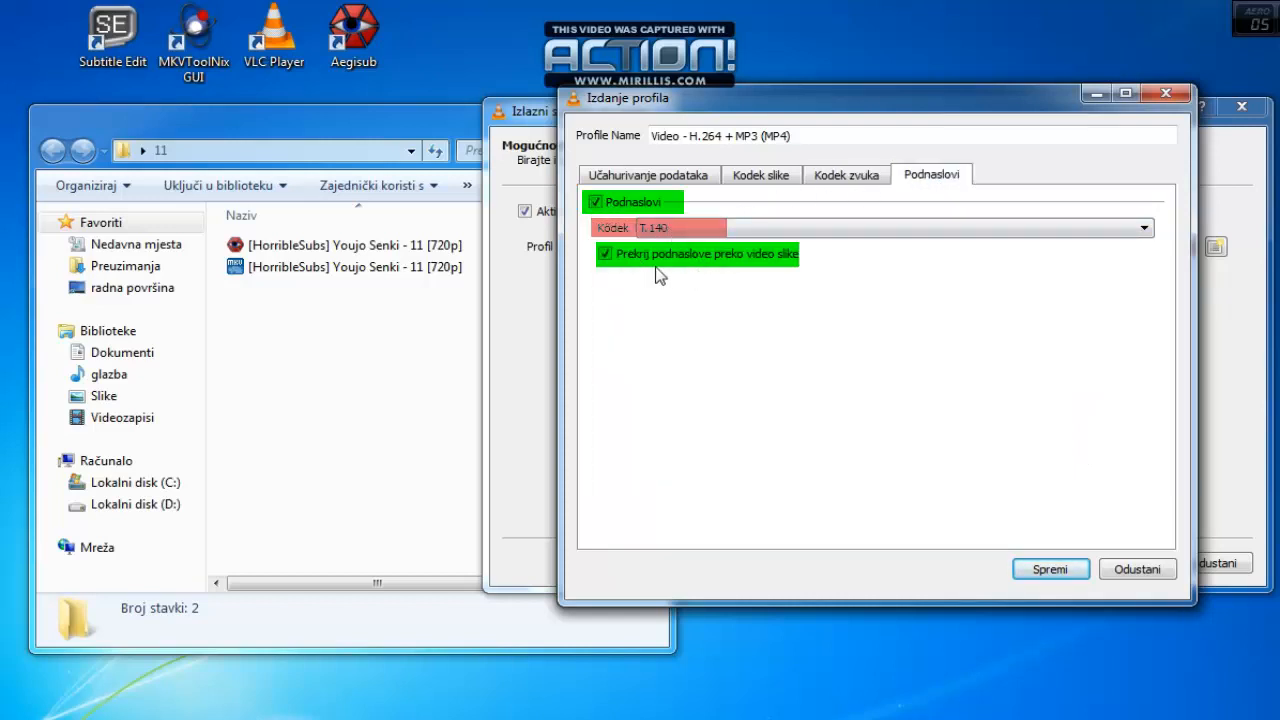
left_click(1060, 568)
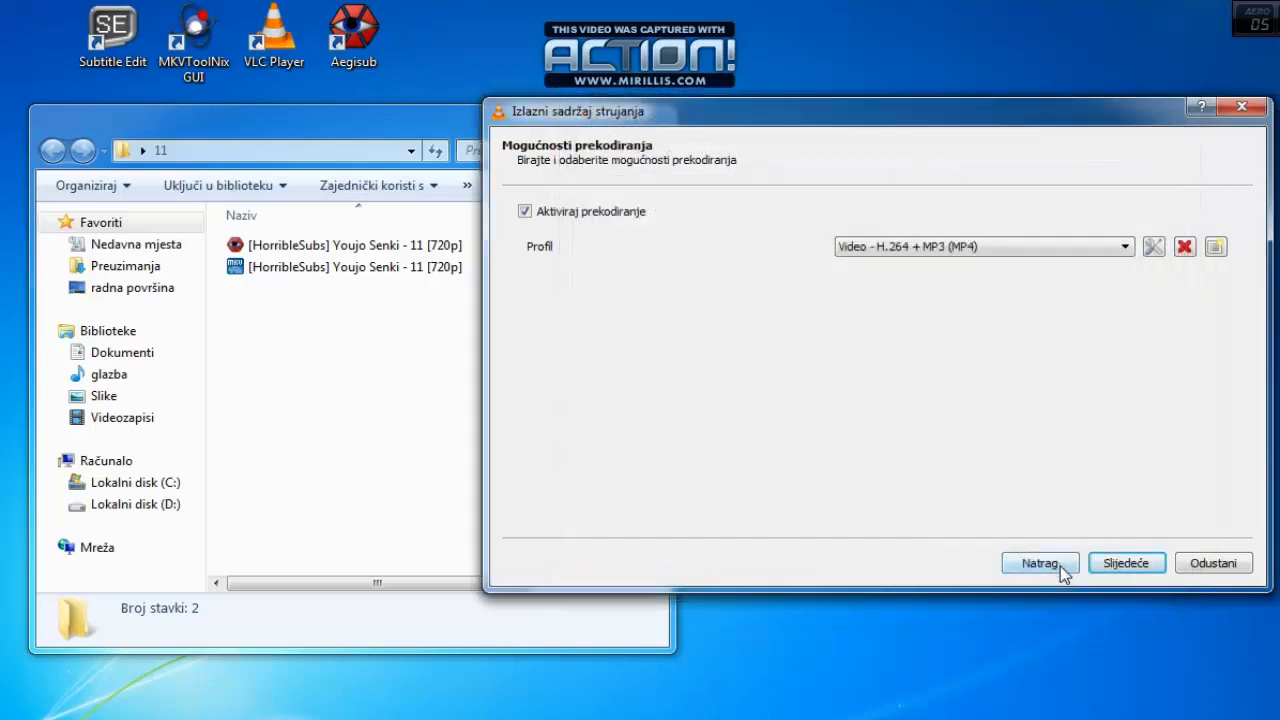
Step: Delete ",scodec=t140" from the generated stream output string and start the stream
left_click(1121, 566)
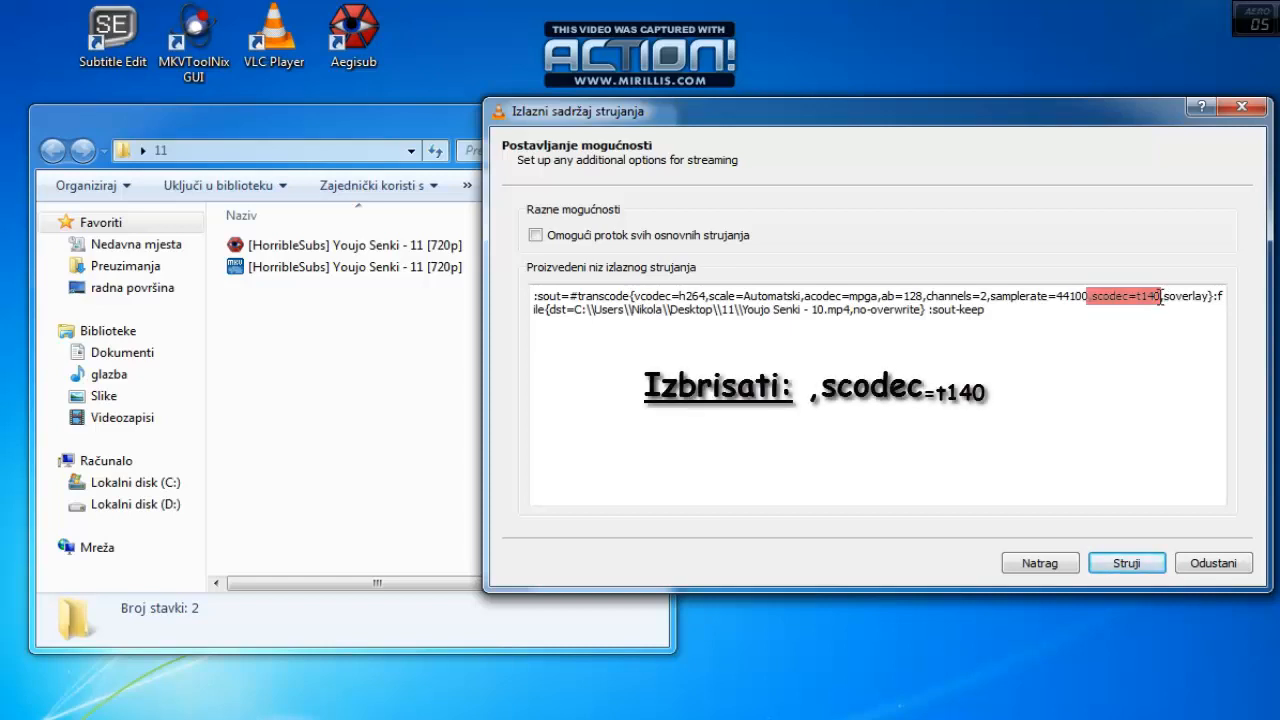
left_click_drag(1161, 296, 1103, 300)
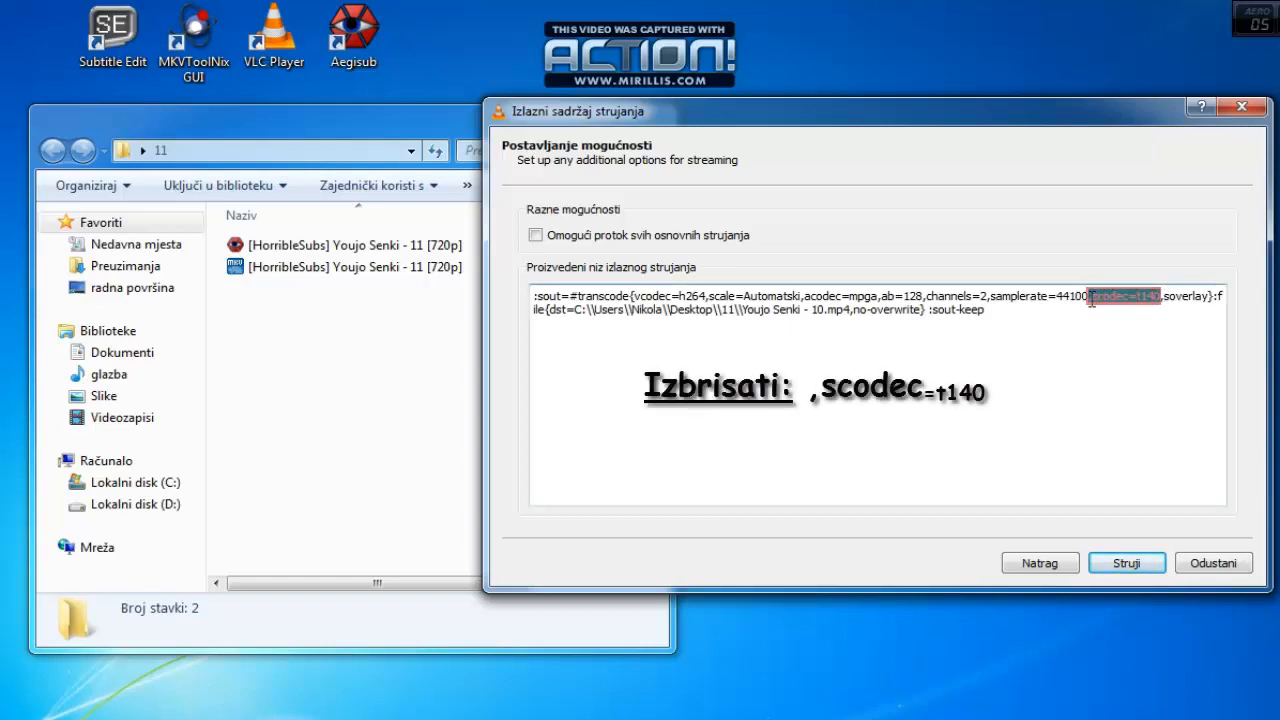
right_click(1156, 292)
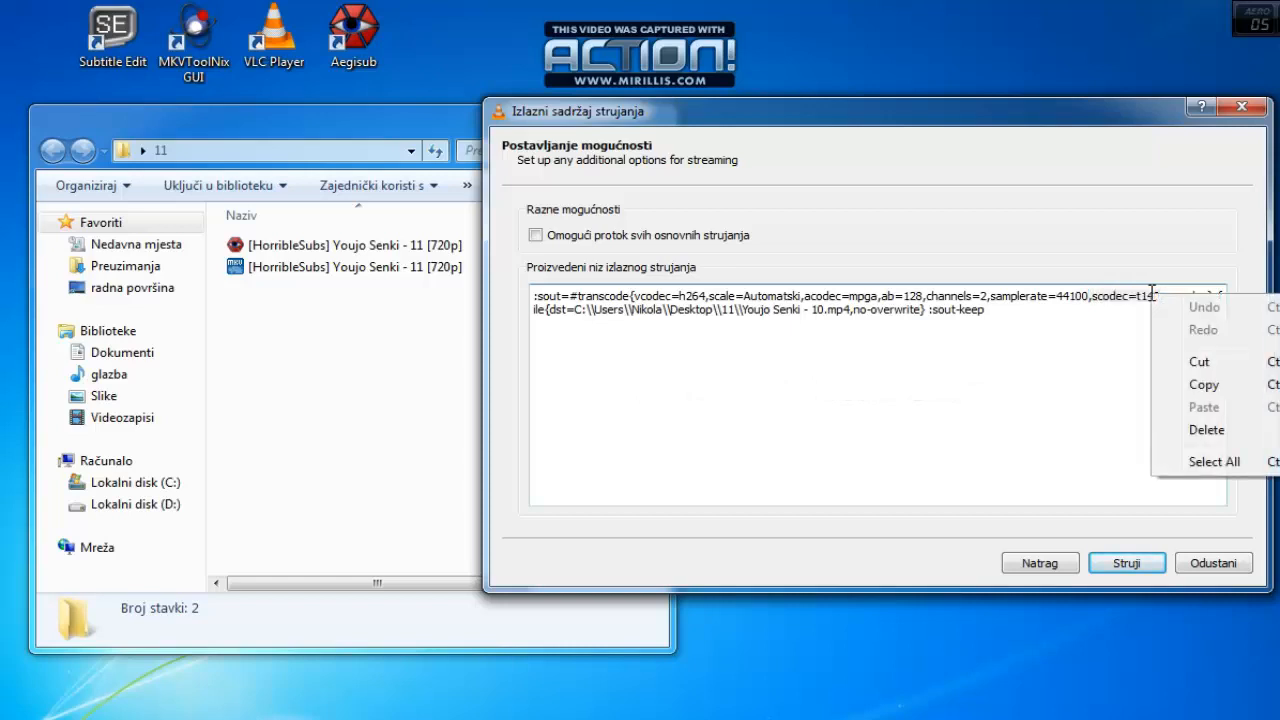
left_click(1208, 430)
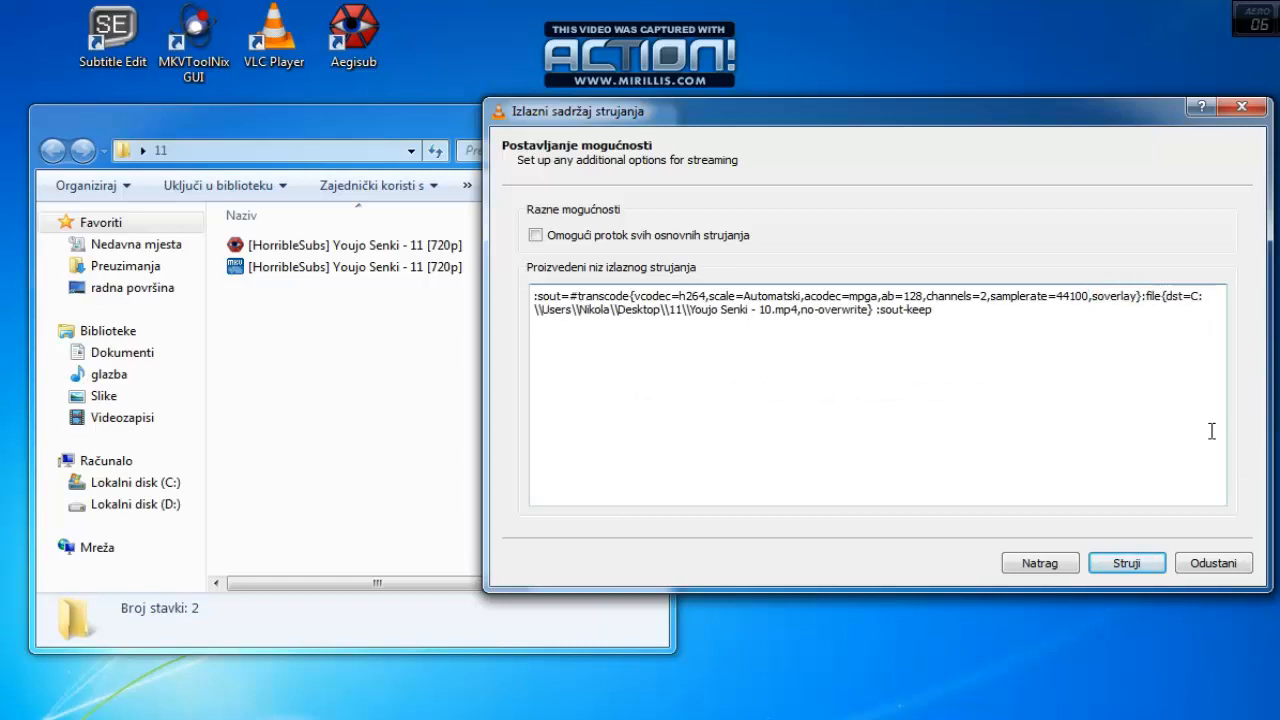
left_click(1126, 563)
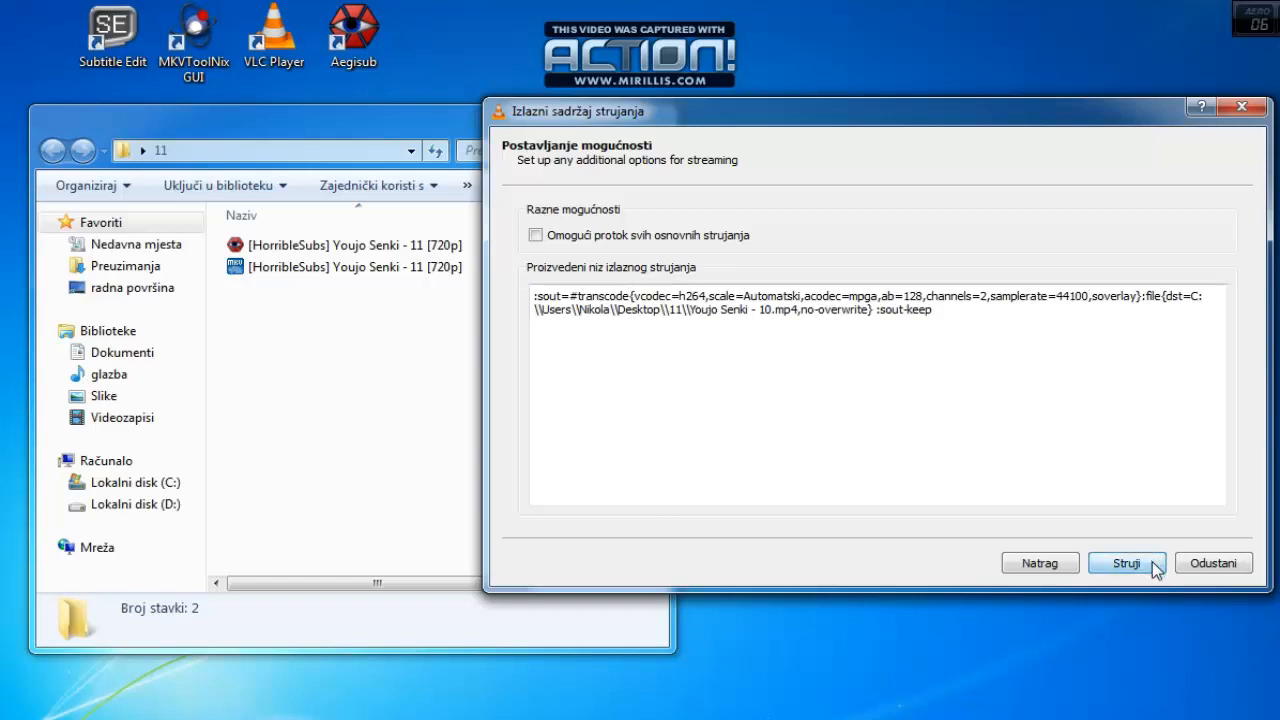
left_click(920, 235)
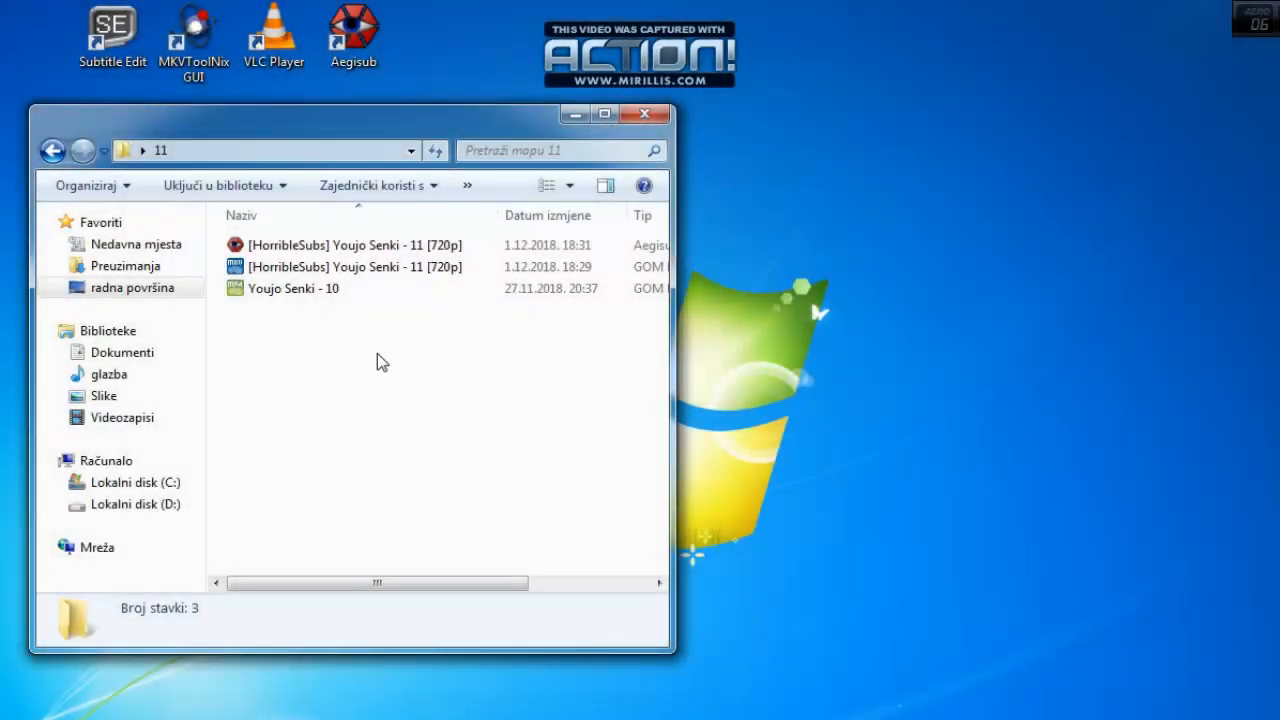
Step: Play the "Youjo Senki - 10" video from folder 11 and check its subtitles at about 3:34 and 11:10
double_click(324, 288)
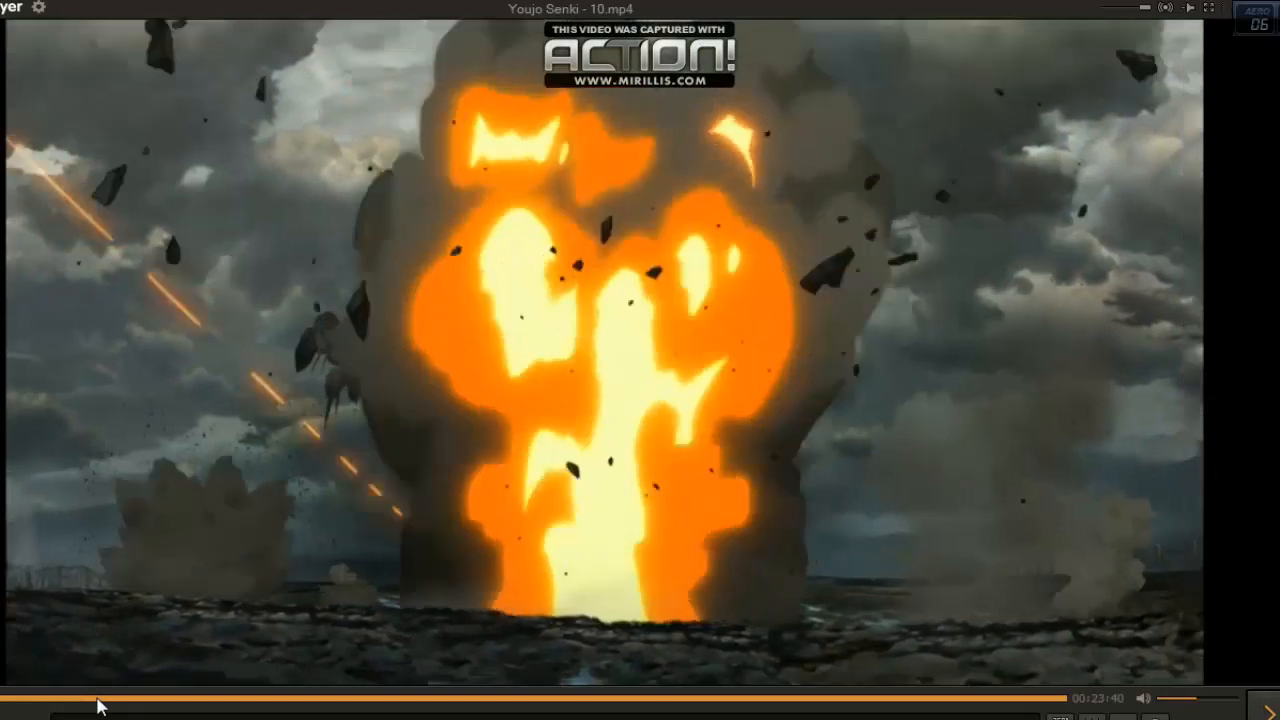
left_click(148, 703)
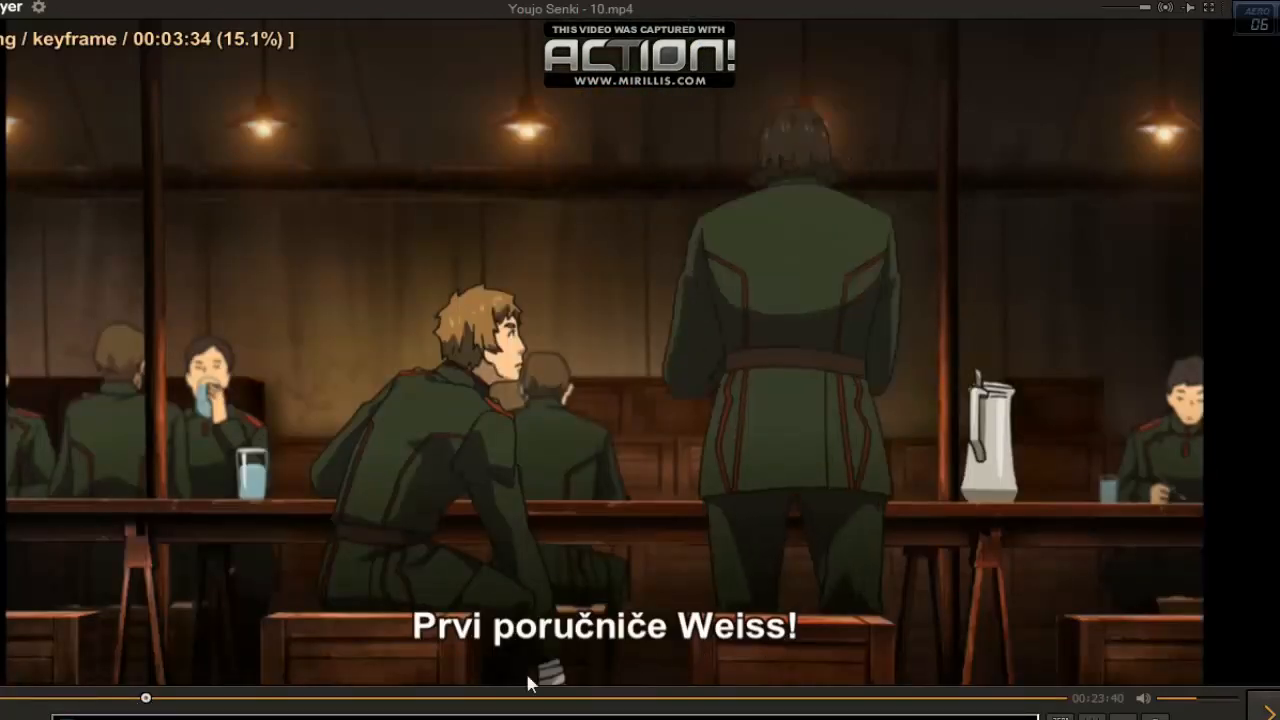
left_click(492, 700)
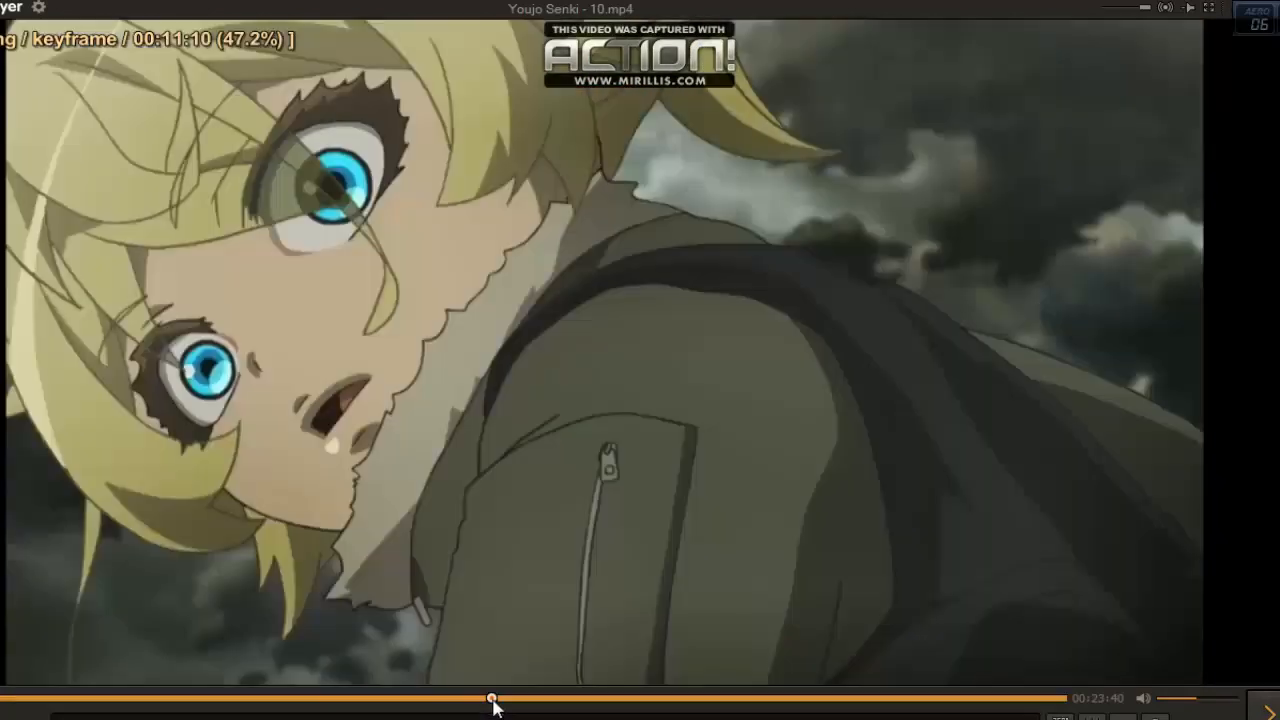